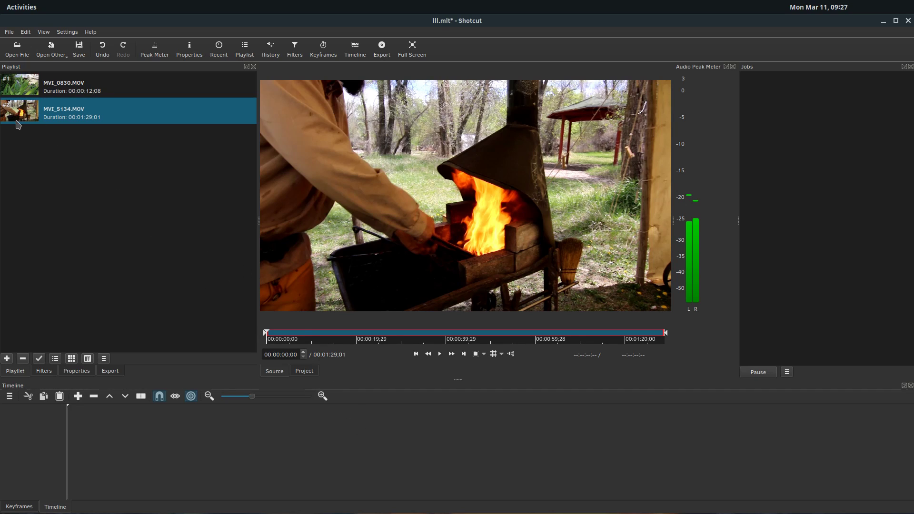
# Step: Place the MVI_5134.MOV forge clip from the Playlist onto the timeline's V1 track
pyautogui.moveTo(27, 114); pyautogui.dragTo(126, 445)
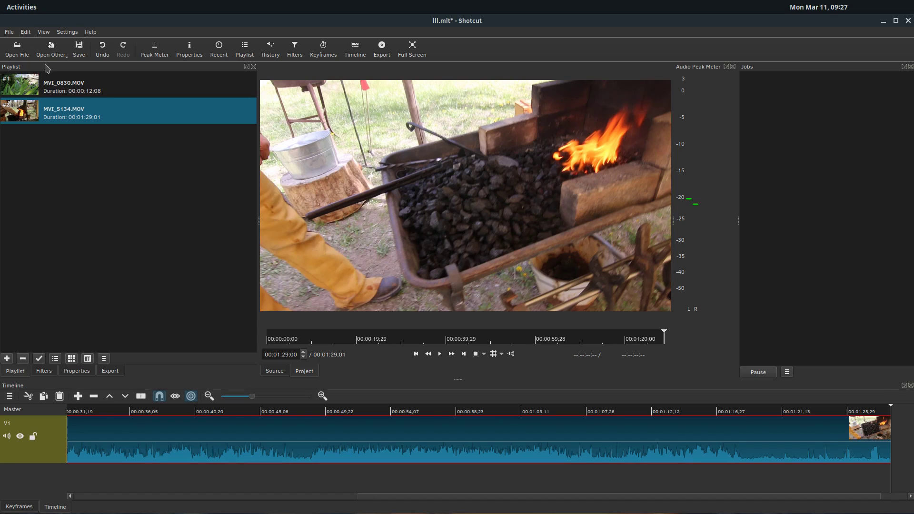
pyautogui.click(92, 32)
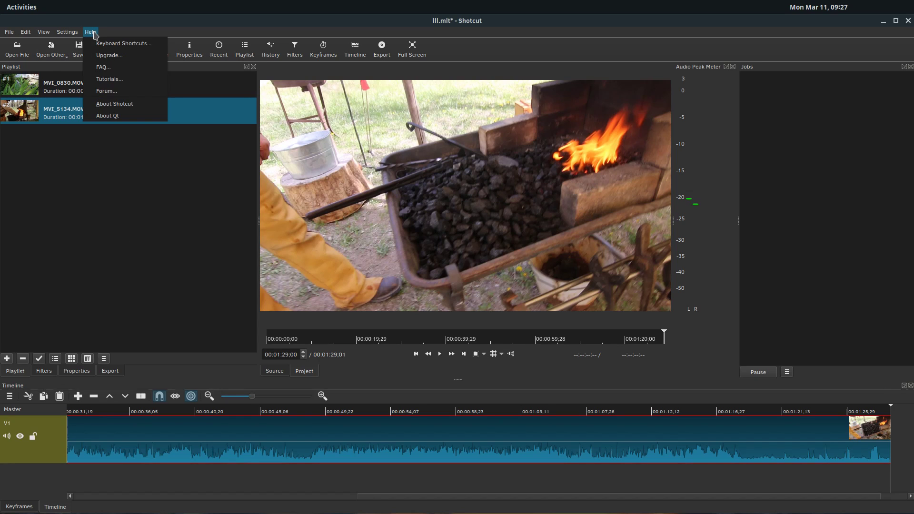
pyautogui.click(119, 103)
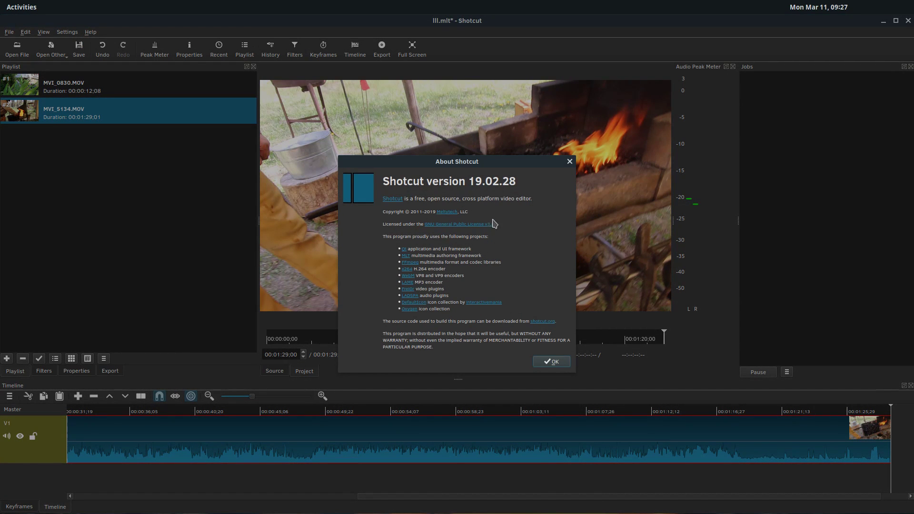
pyautogui.click(570, 162)
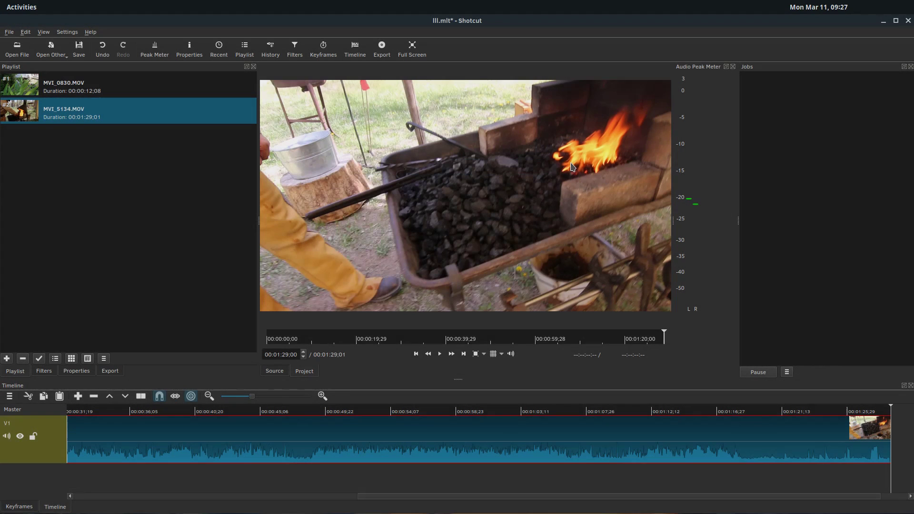
# Step: Add a Text filter from the Video filters list to MVI_5134.MOV
pyautogui.click(47, 371)
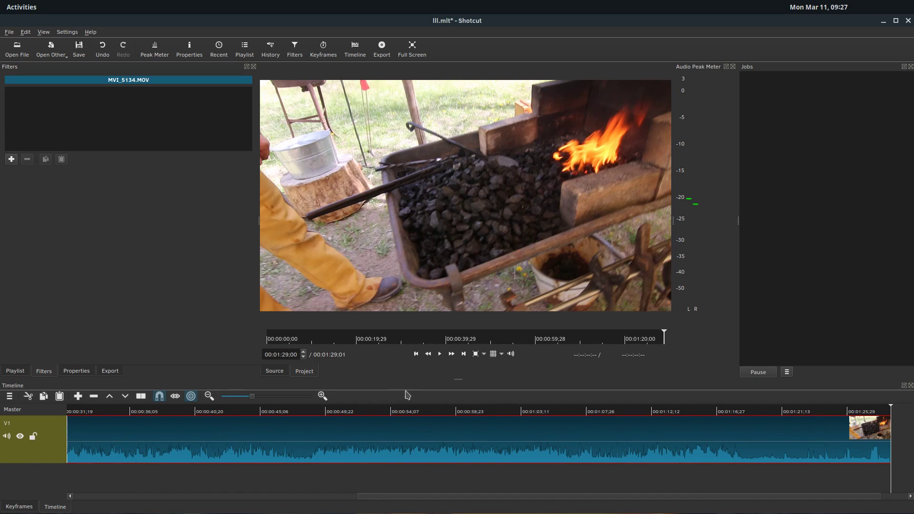
pyautogui.click(11, 159)
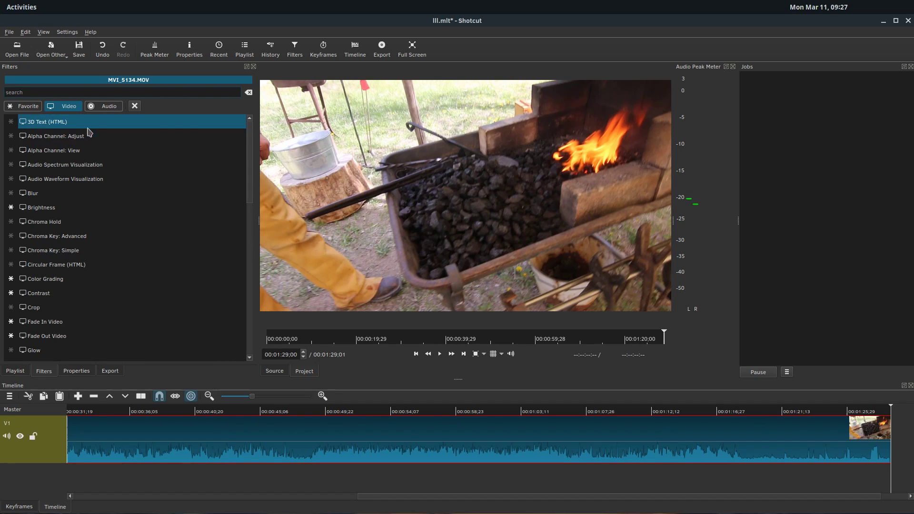
pyautogui.scroll(-9, 61, 276)
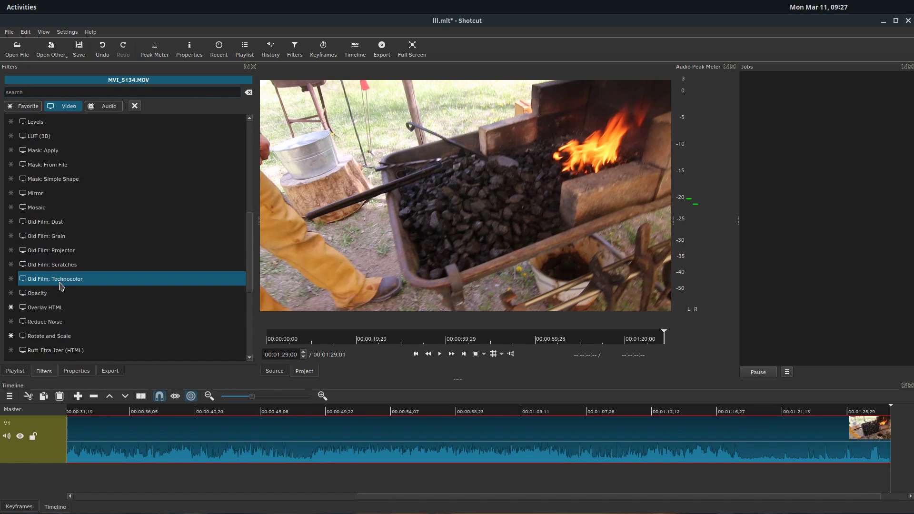
pyautogui.scroll(-3, 52, 327)
pyautogui.click(33, 307)
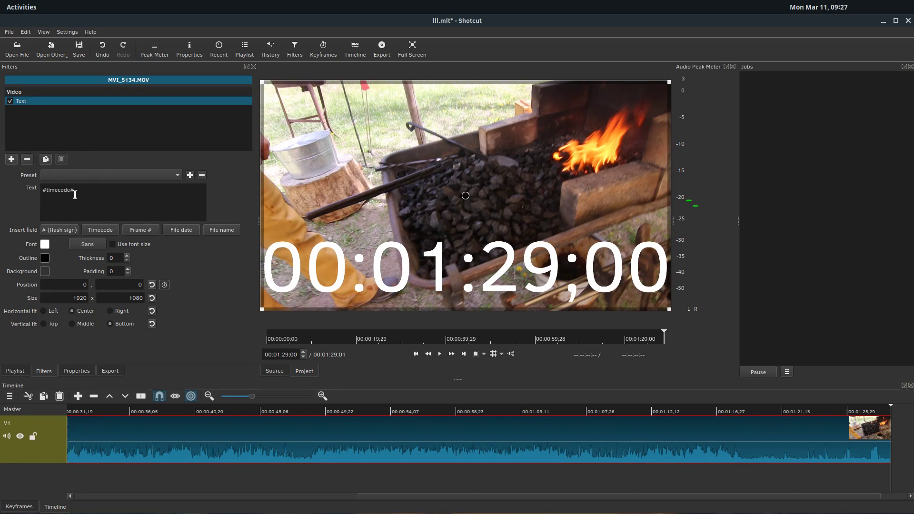
# Step: Replace the #timecode# overlay text with the frame number field
pyautogui.click(439, 354)
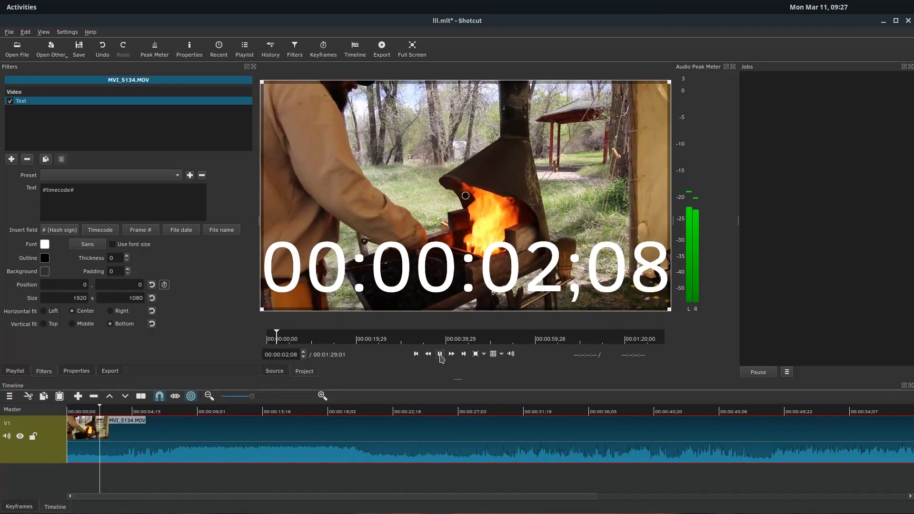
pyautogui.click(440, 354)
pyautogui.tripleClick(87, 194)
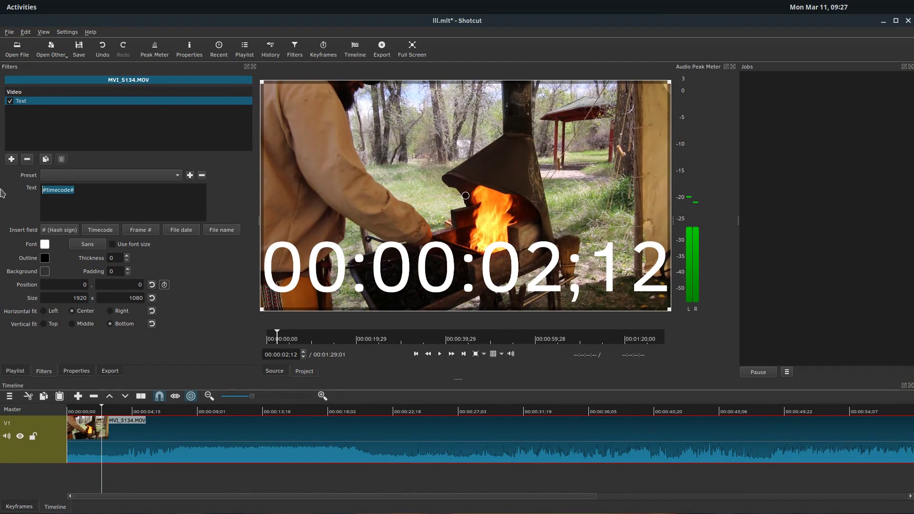
pyautogui.press('BackSpace')
pyautogui.click(151, 231)
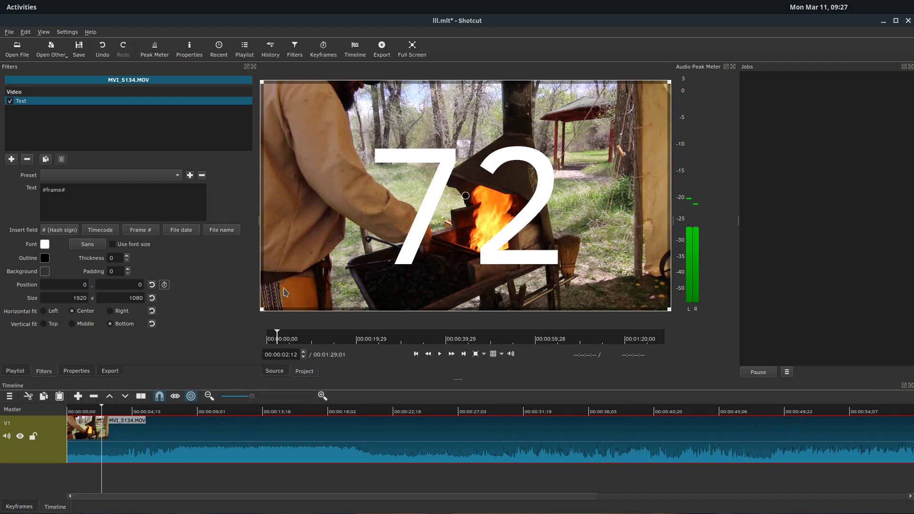
# Step: Append the file date, file name and timecode fields, and preview the combined overlay
pyautogui.click(439, 354)
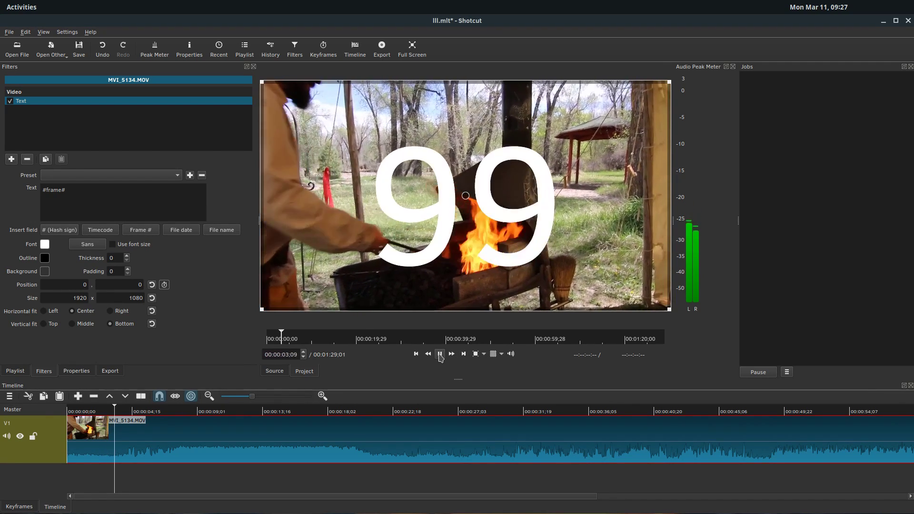
pyautogui.press('space')
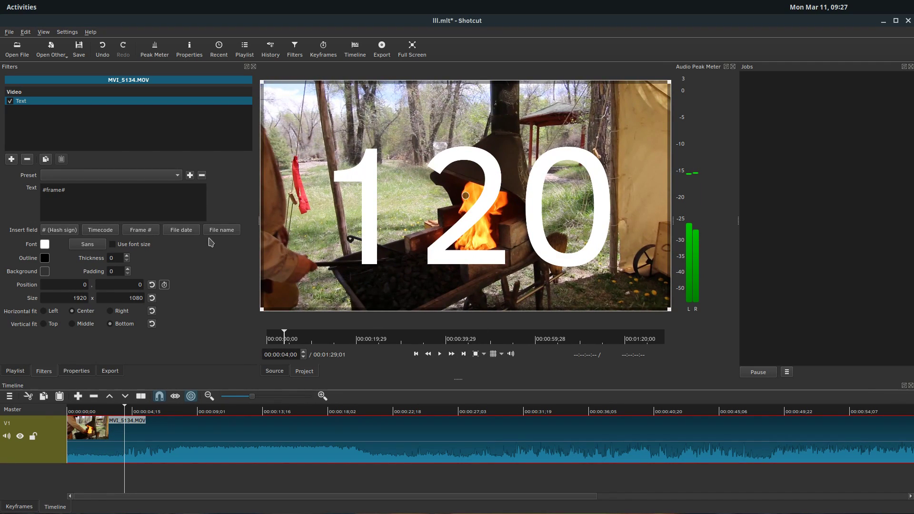
pyautogui.click(181, 230)
pyautogui.click(222, 230)
pyautogui.click(115, 230)
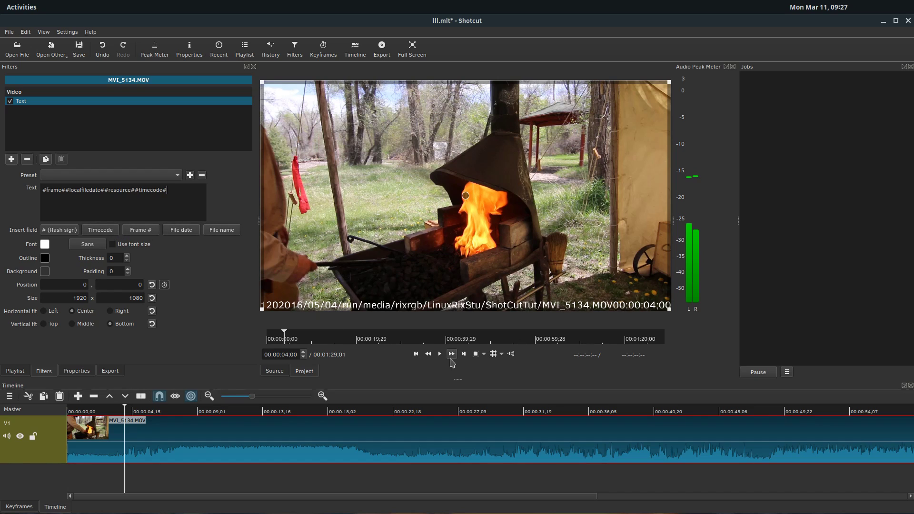
pyautogui.click(452, 354)
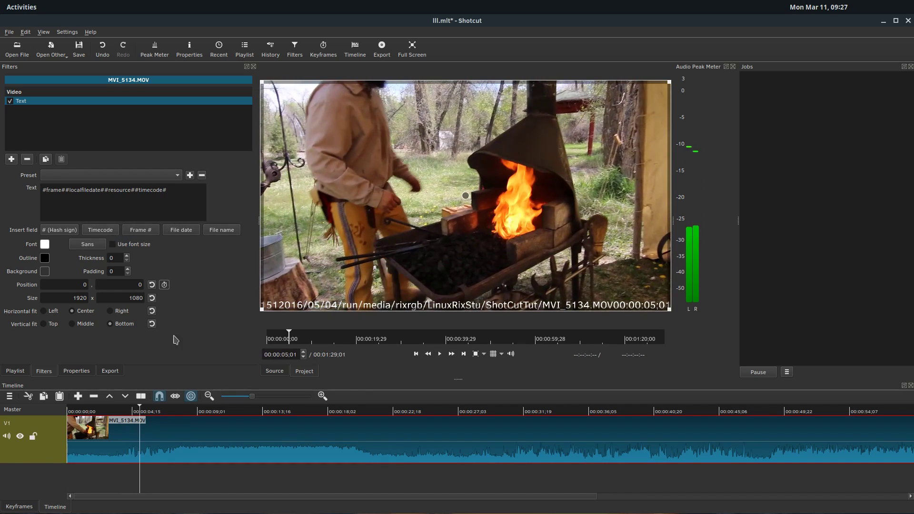
pyautogui.moveTo(172, 192); pyautogui.dragTo(7, 190)
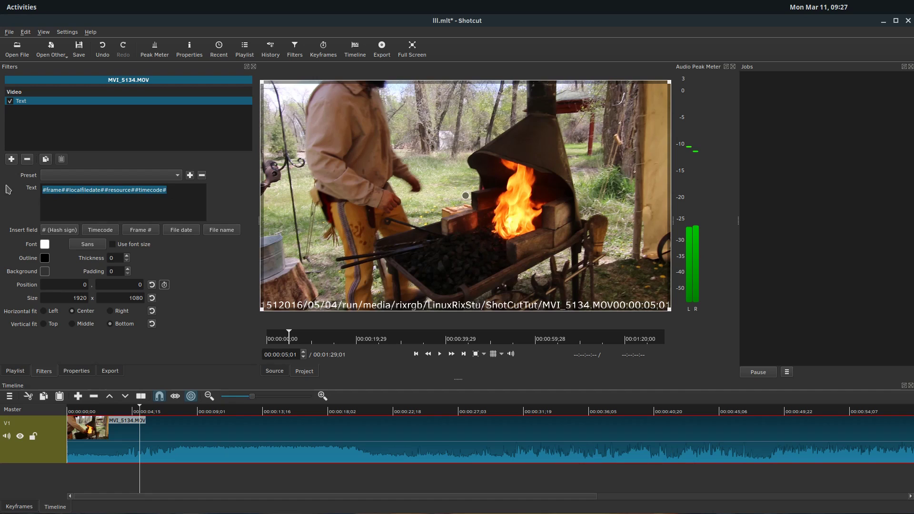
# Step: Change the overlay text to 'My Video' and colour it red
pyautogui.press('BackSpace')
pyautogui.write('My Video')
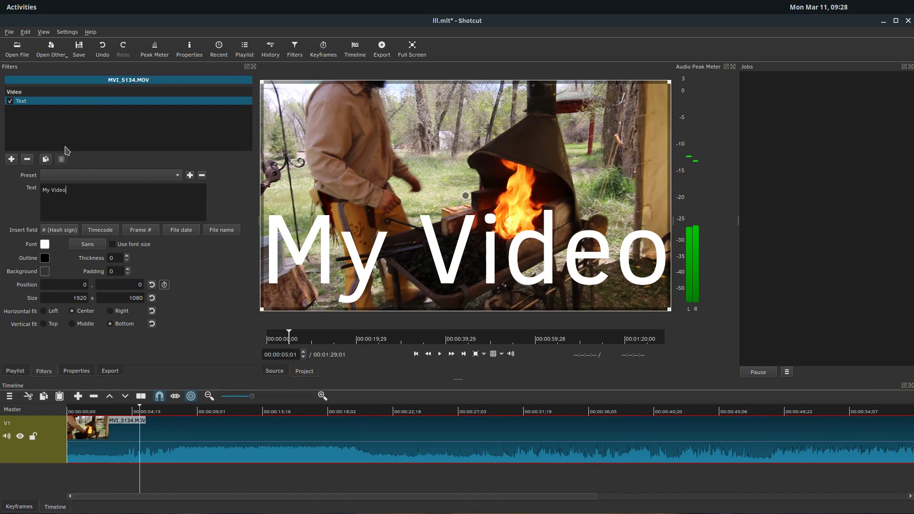
pyautogui.click(45, 247)
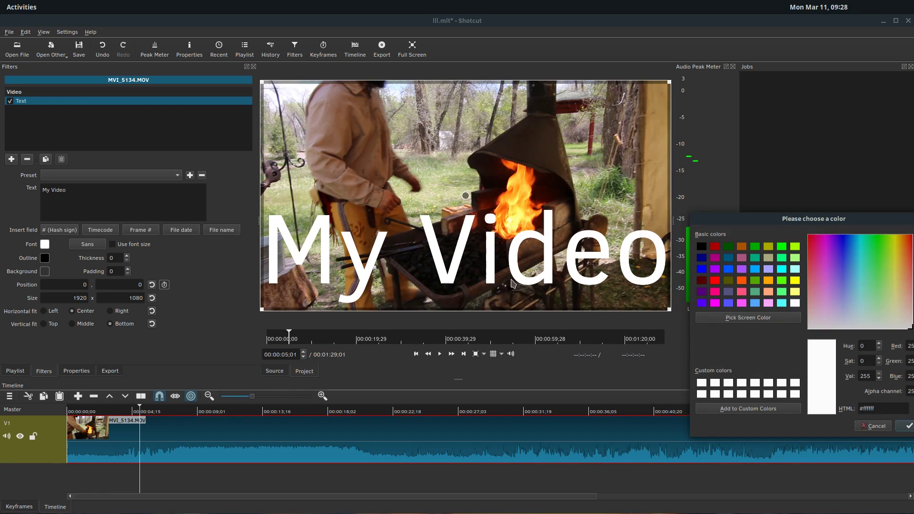
pyautogui.click(702, 257)
pyautogui.click(715, 280)
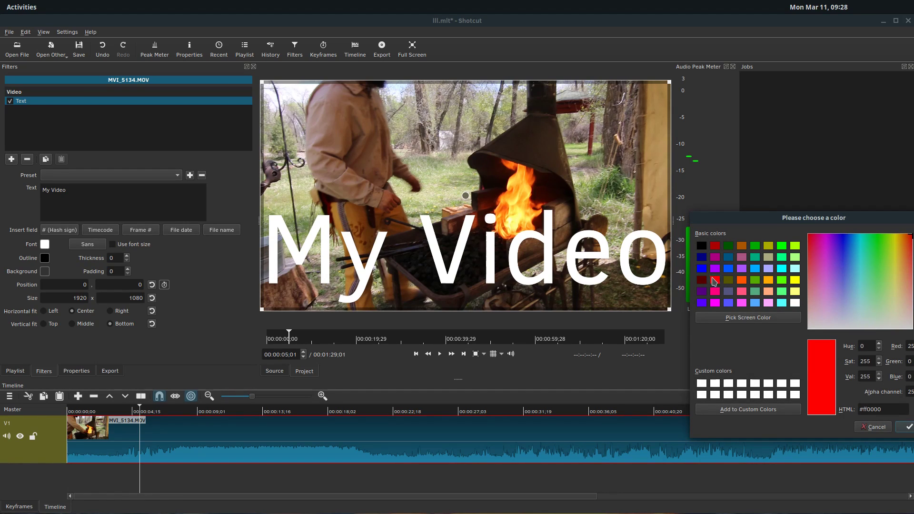
pyautogui.click(909, 426)
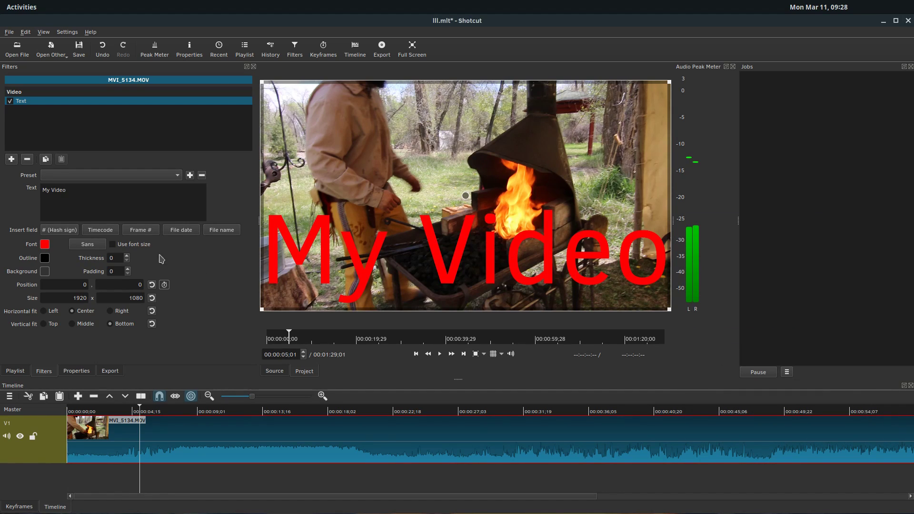
# Step: Set the title font to Symbola after trying Umpush and Serif
pyautogui.click(88, 244)
pyautogui.scroll(-5, 755, 298)
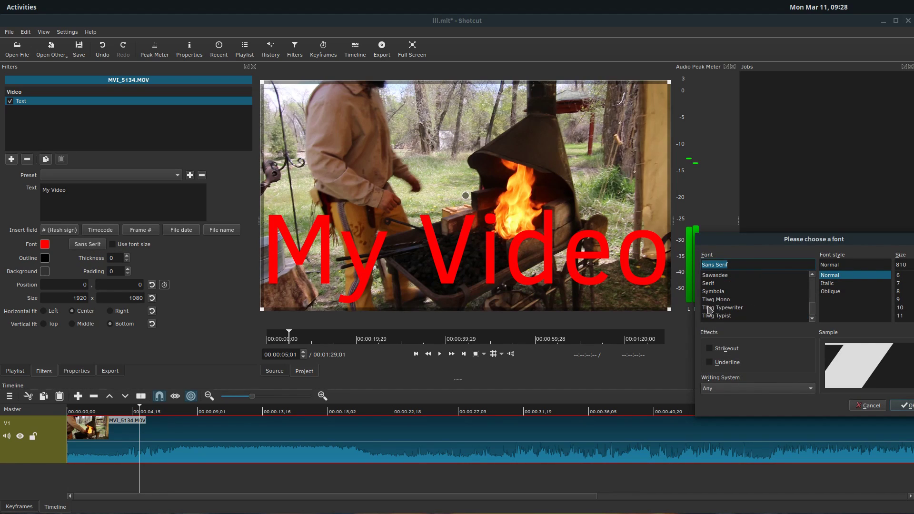
pyautogui.click(714, 308)
pyautogui.click(713, 293)
pyautogui.scroll(2, 722, 289)
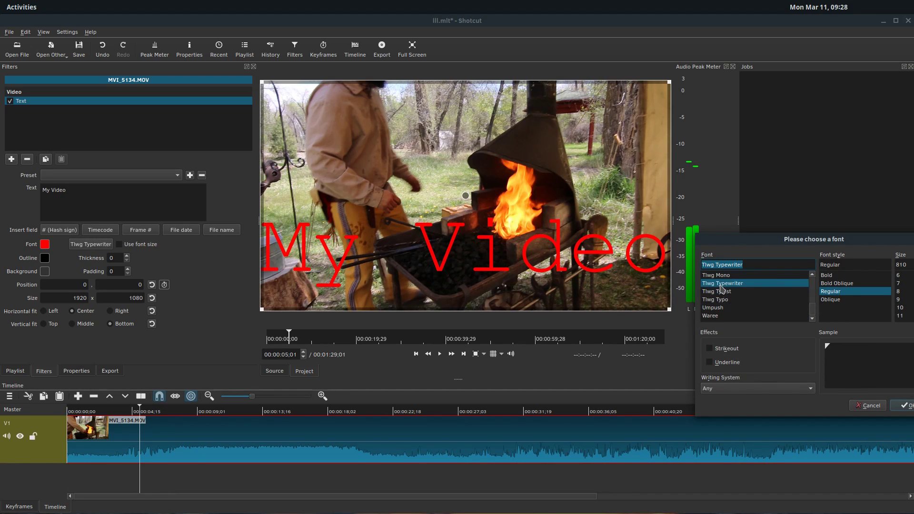
pyautogui.click(721, 284)
pyautogui.click(721, 292)
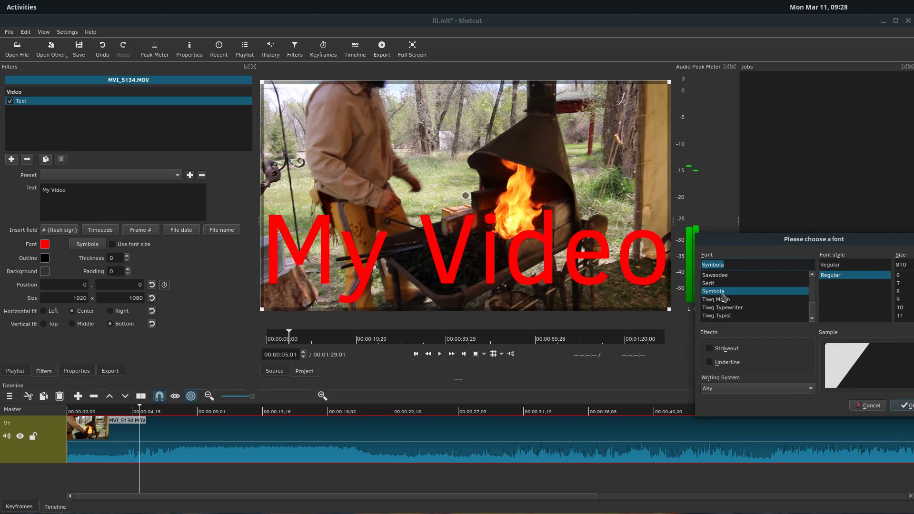
pyautogui.click(909, 406)
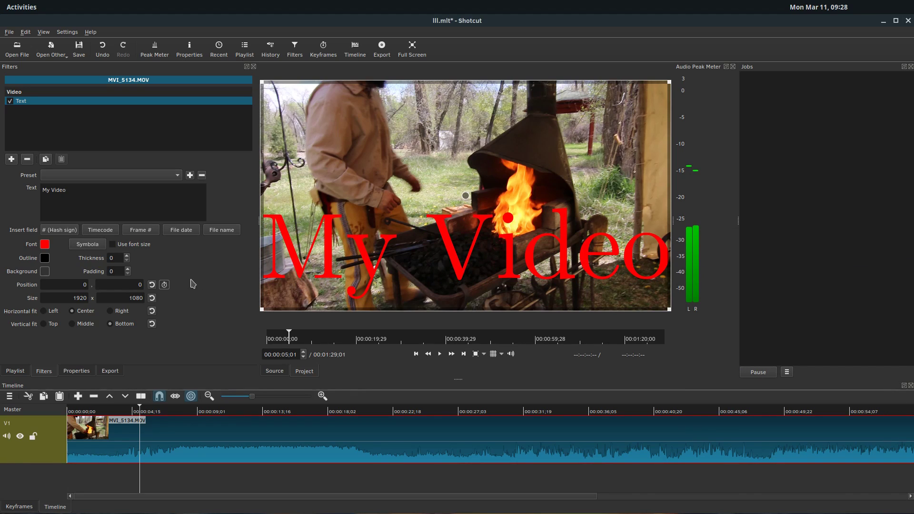
pyautogui.click(87, 244)
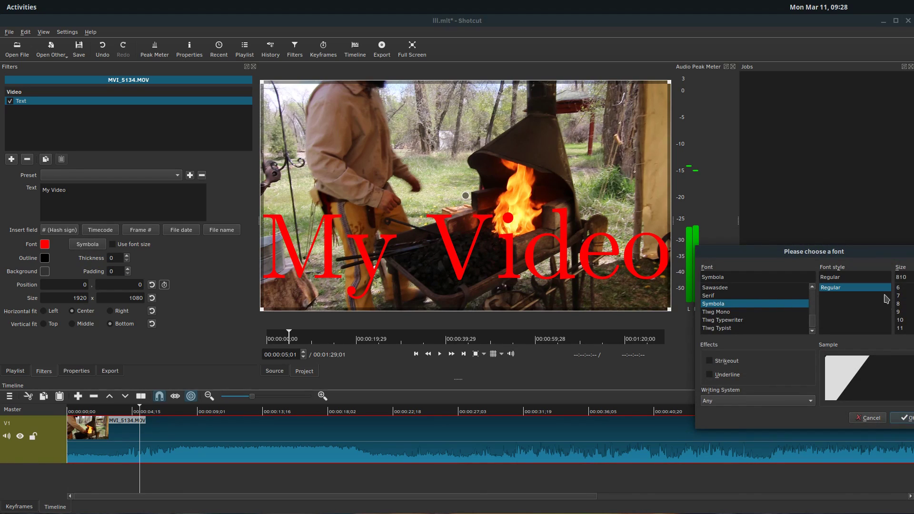
pyautogui.click(879, 419)
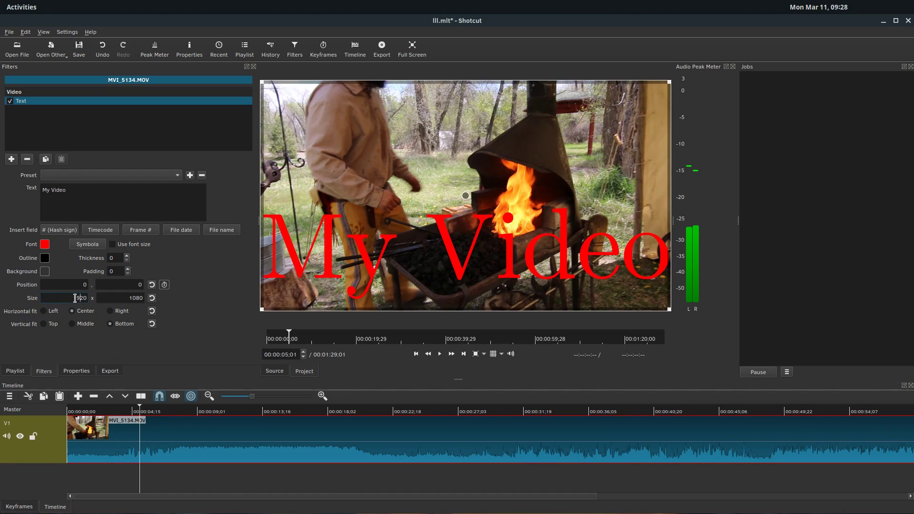
# Step: Shrink, enlarge and move the title's text box around the preview
pyautogui.moveTo(75, 298); pyautogui.dragTo(88, 298)
pyautogui.moveTo(261, 81); pyautogui.dragTo(410, 163)
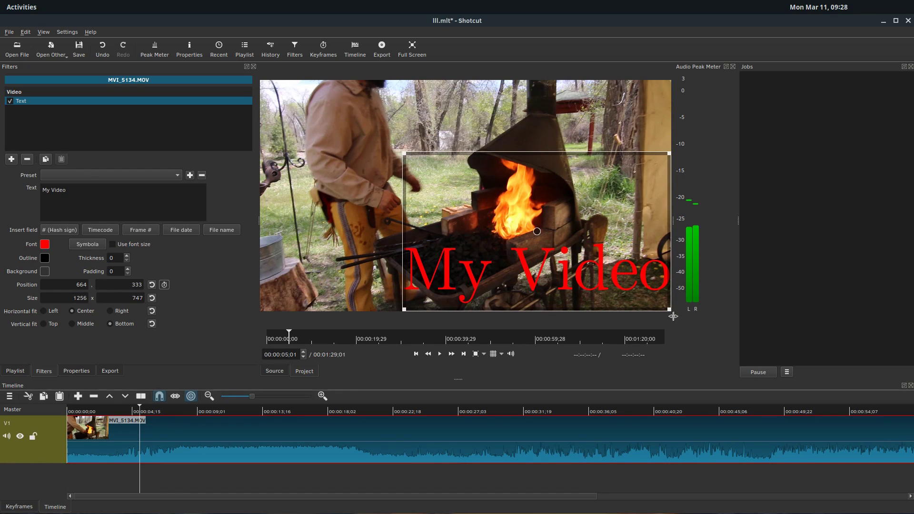
pyautogui.moveTo(669, 310); pyautogui.dragTo(584, 272)
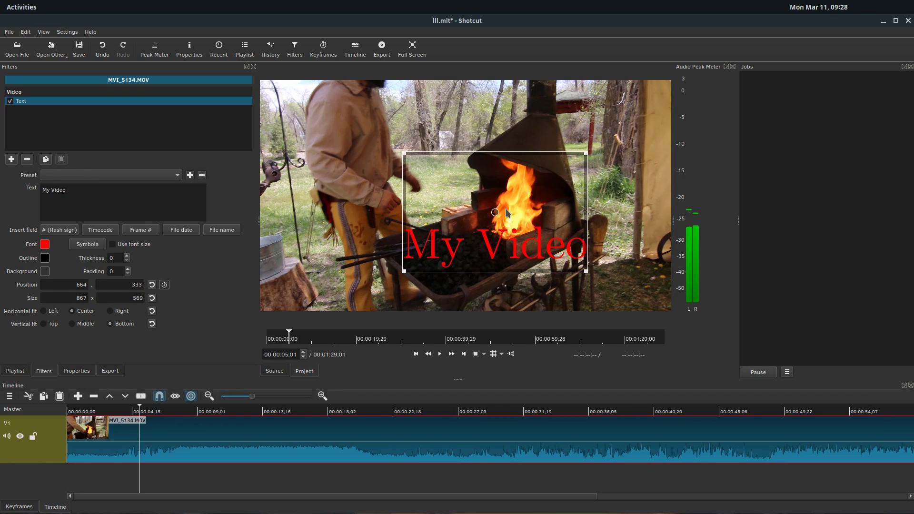
pyautogui.moveTo(511, 212); pyautogui.dragTo(396, 239)
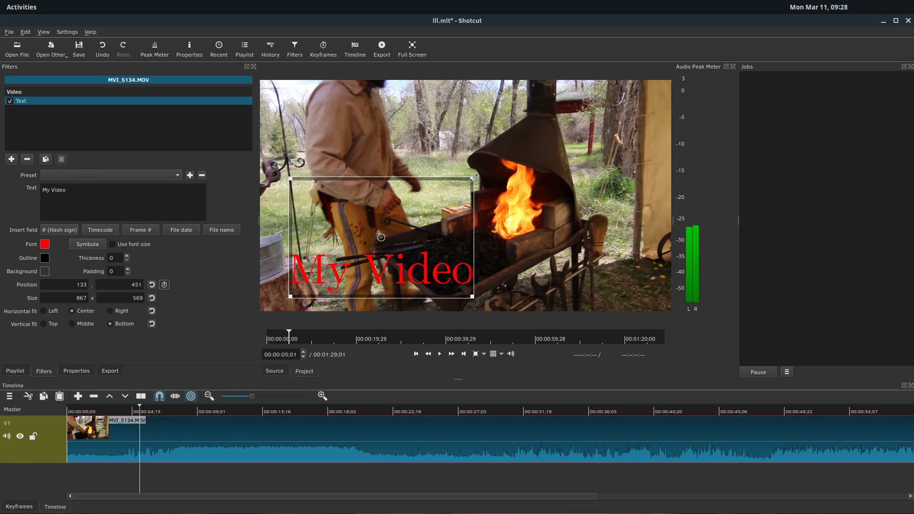
pyautogui.moveTo(474, 178); pyautogui.dragTo(481, 157)
pyautogui.moveTo(386, 231); pyautogui.dragTo(271, 256)
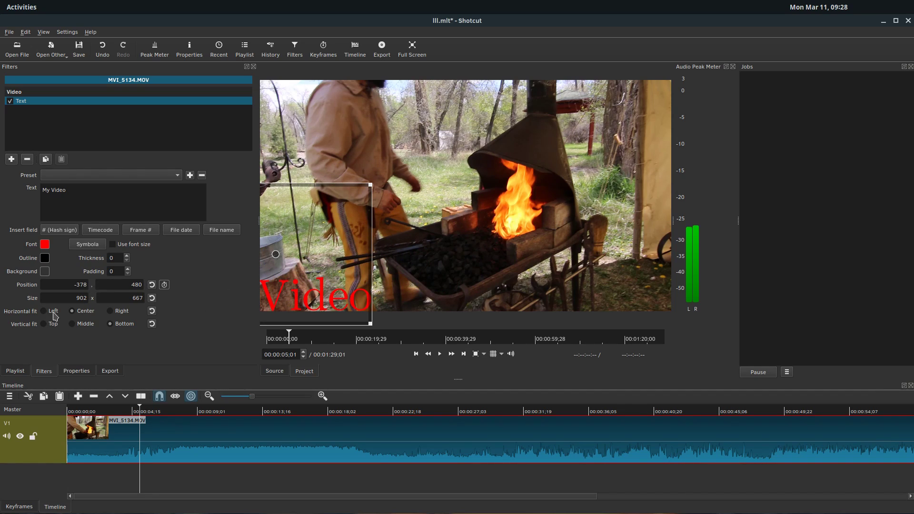
# Step: Reset the text box Size and Position to full frame and set Outline Thickness to 30
pyautogui.click(153, 301)
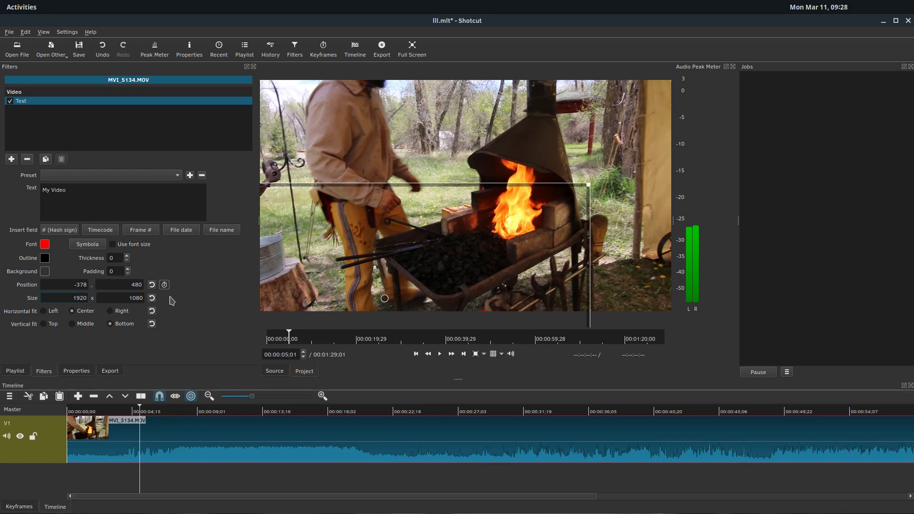
pyautogui.click(152, 284)
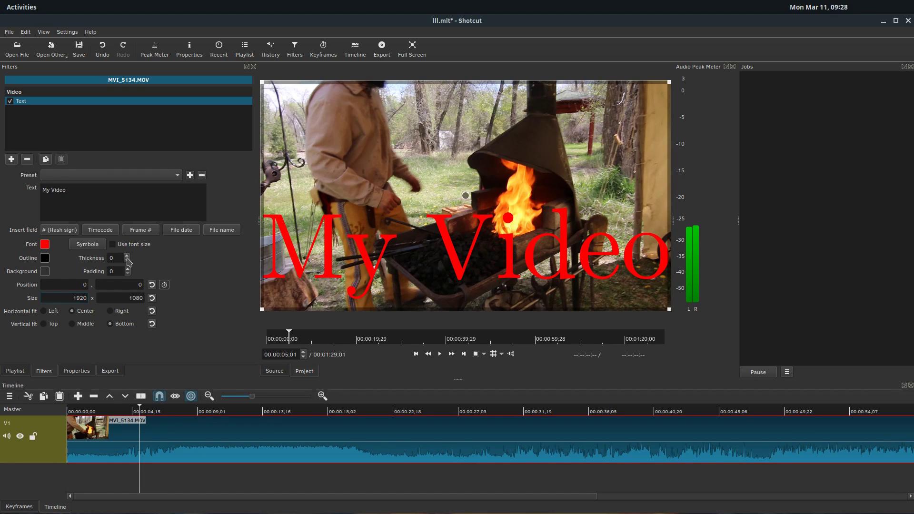
pyautogui.moveTo(127, 257); pyautogui.dragTo(127, 257)
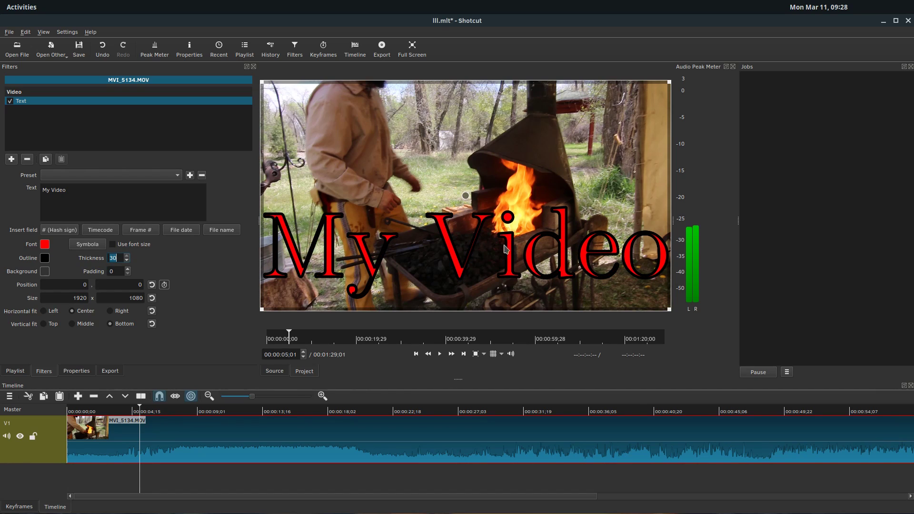
# Step: Set the title's outline colour to blue
pyautogui.click(44, 258)
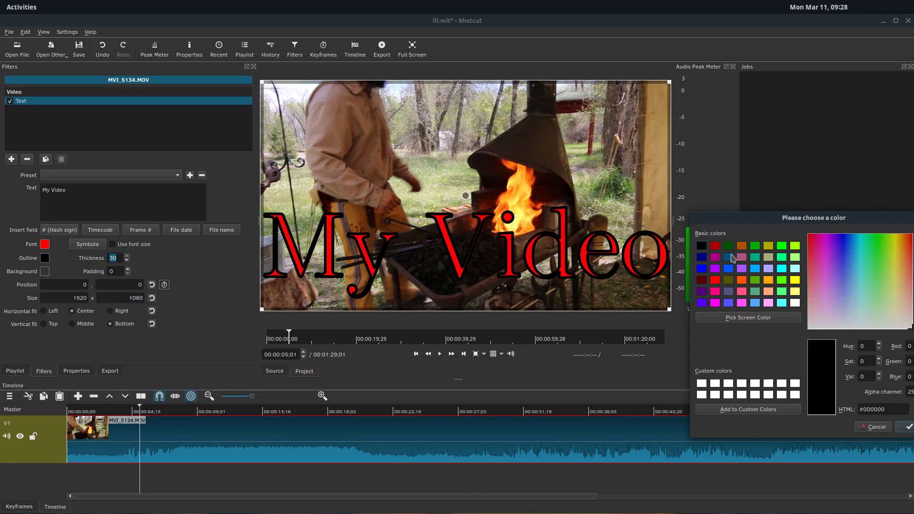
pyautogui.click(700, 270)
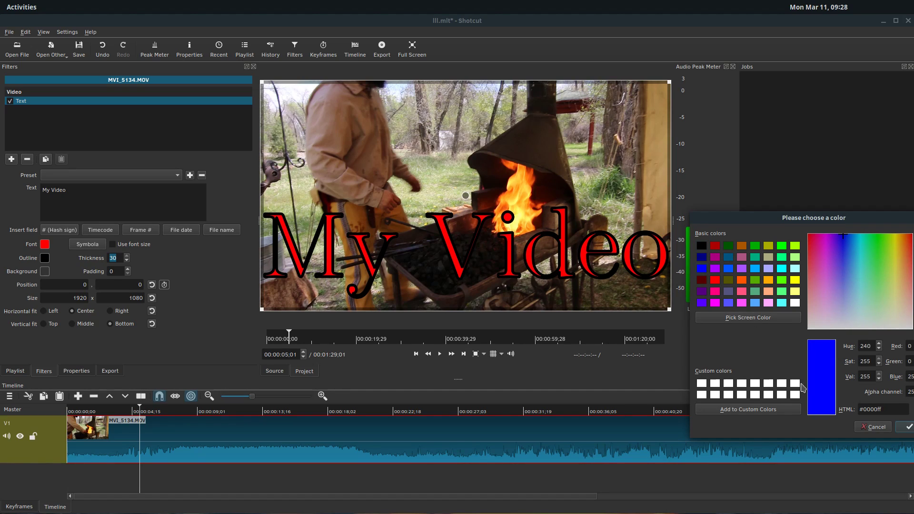
pyautogui.click(912, 428)
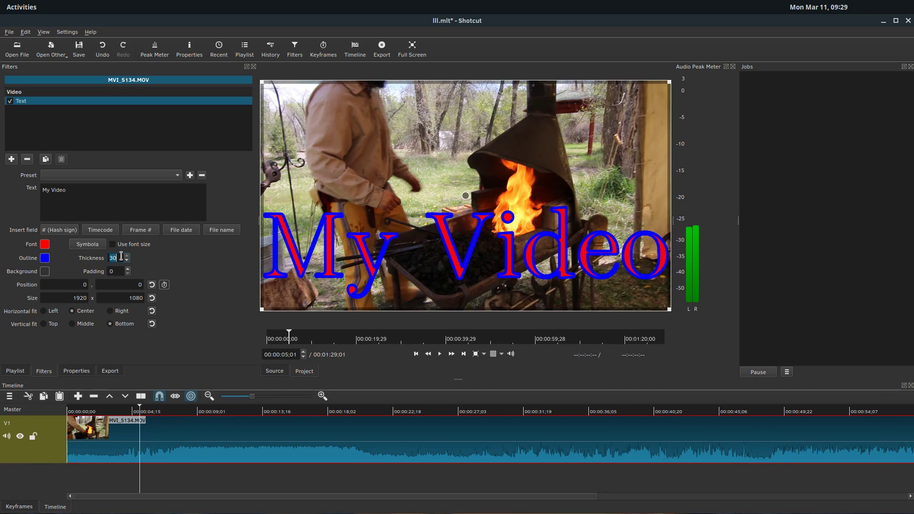
# Step: Undo and redo the outline changes, leaving thickness at 0, and show the Project viewer
pyautogui.hotkey('ctrl', 'z')
pyautogui.hotkey('ctrl', 'z')
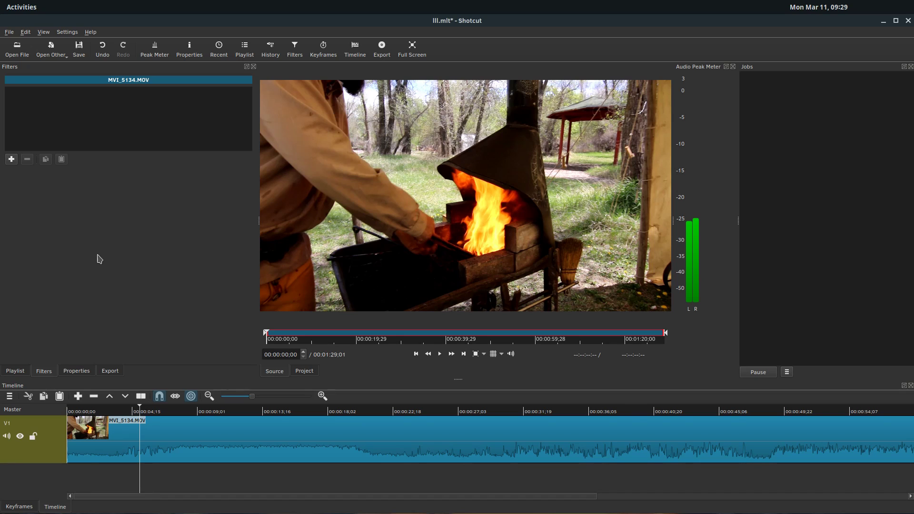
pyautogui.click(308, 375)
pyautogui.hotkey('ctrl', 'shift', 'z')
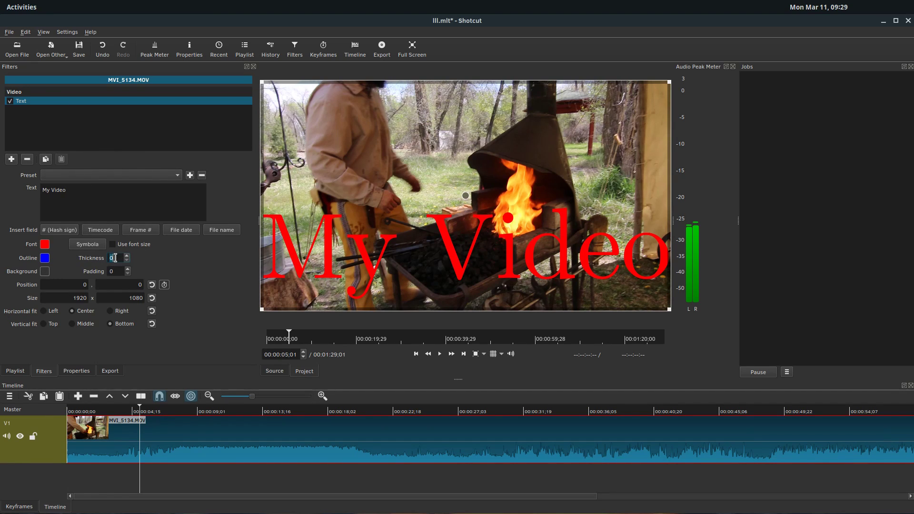
pyautogui.hotkey('ctrl', 'z')
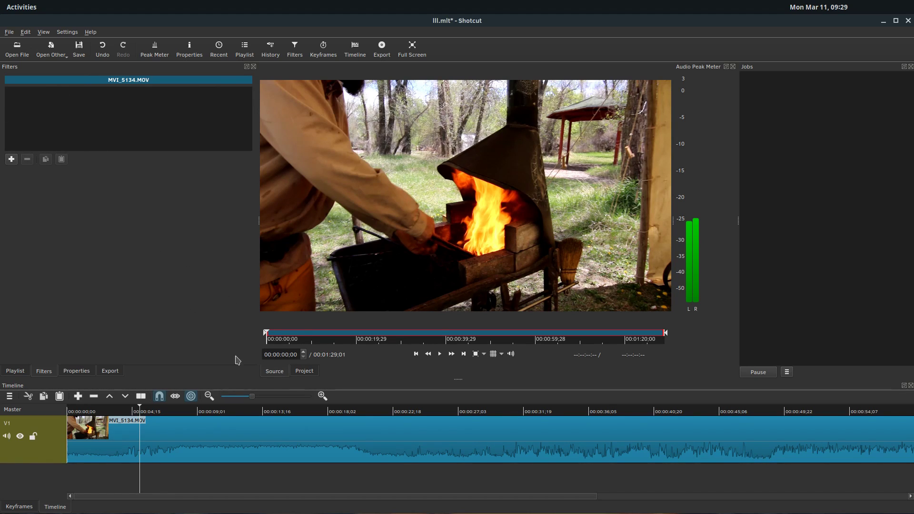
pyautogui.click(307, 372)
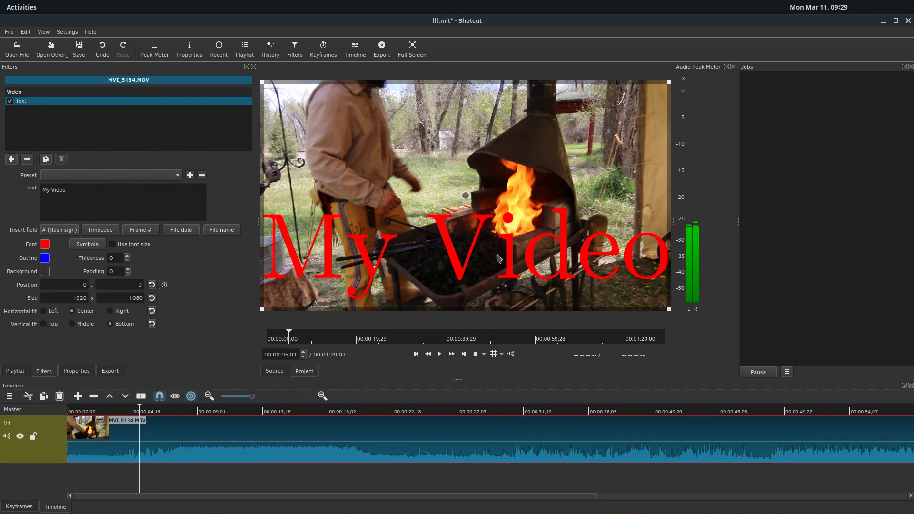
# Step: Try top, middle and bottom alignment, then shrink the text box to a bottom strip
pyautogui.click(44, 324)
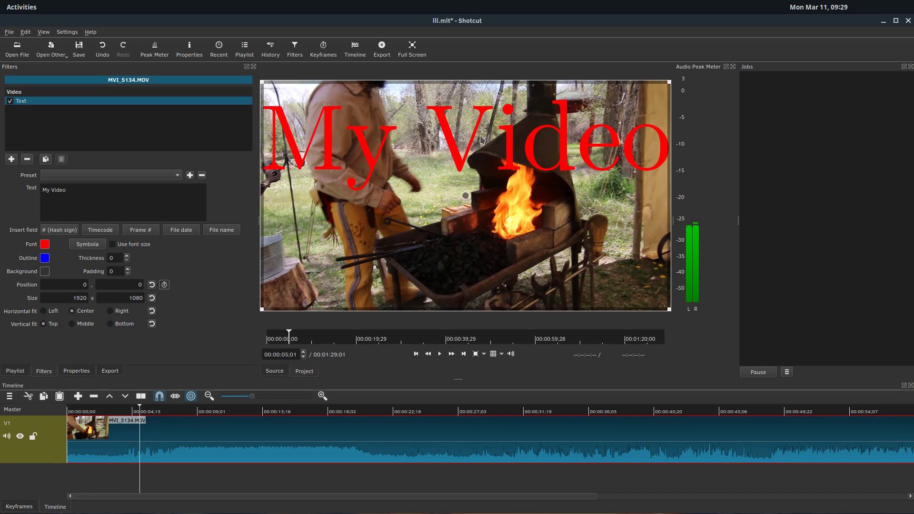
pyautogui.click(79, 326)
pyautogui.click(116, 328)
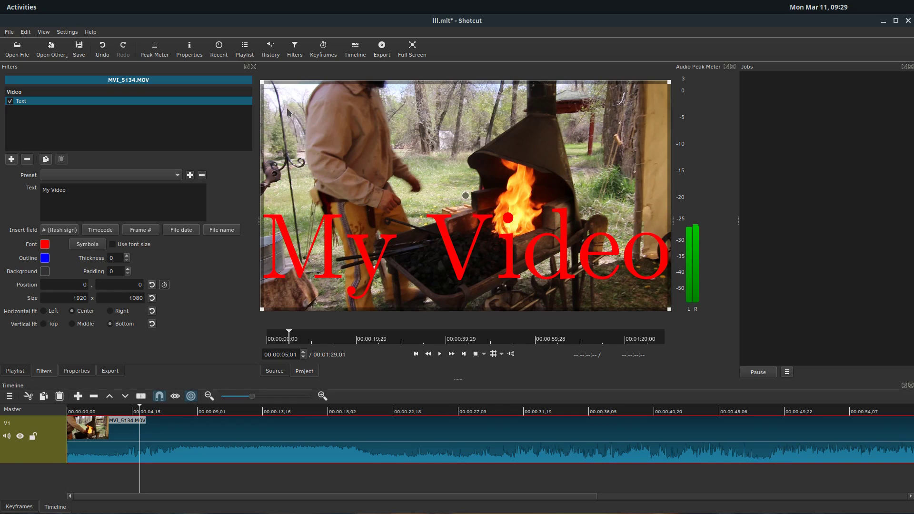
pyautogui.moveTo(261, 81); pyautogui.dragTo(294, 269)
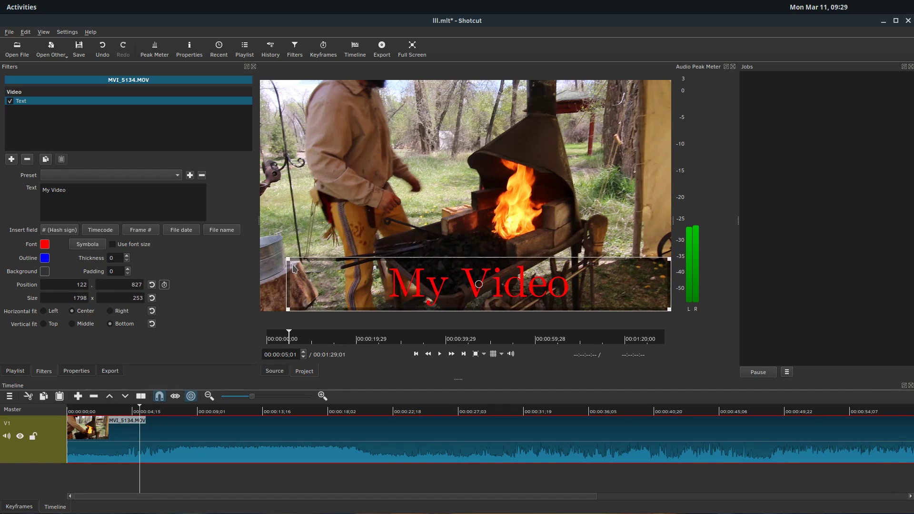
# Step: Centre the title and middle-align it, then resize and move the box to 291,409, size 1304x384
pyautogui.click(46, 313)
pyautogui.click(111, 312)
pyautogui.click(76, 313)
pyautogui.click(52, 314)
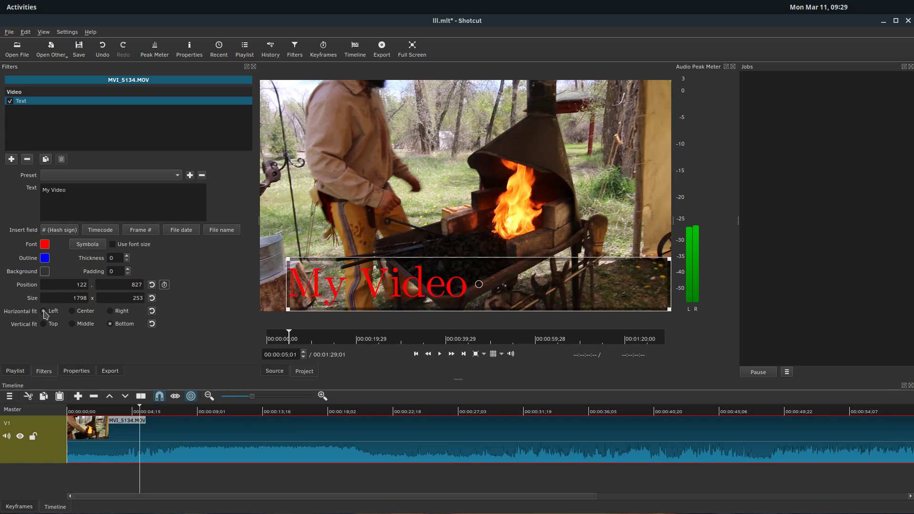
pyautogui.click(73, 313)
pyautogui.click(71, 324)
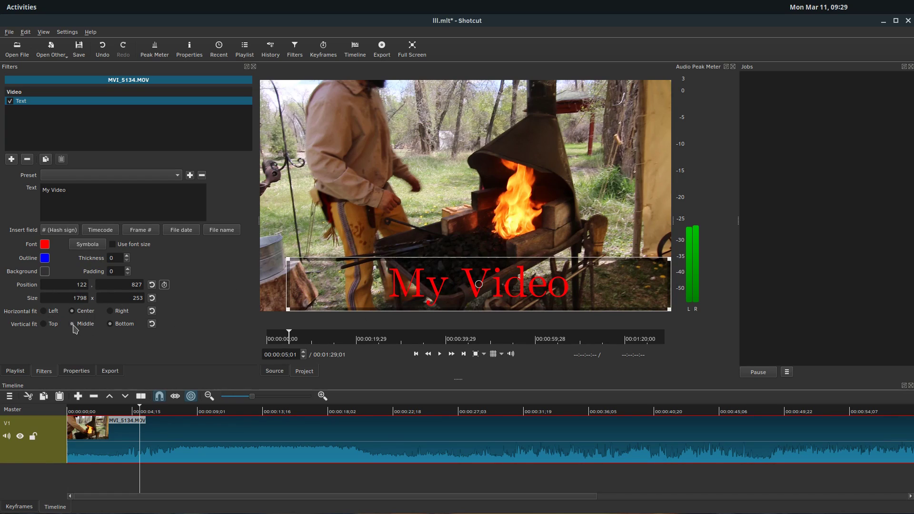
pyautogui.moveTo(287, 258); pyautogui.dragTo(395, 221)
pyautogui.moveTo(530, 271); pyautogui.dragTo(458, 208)
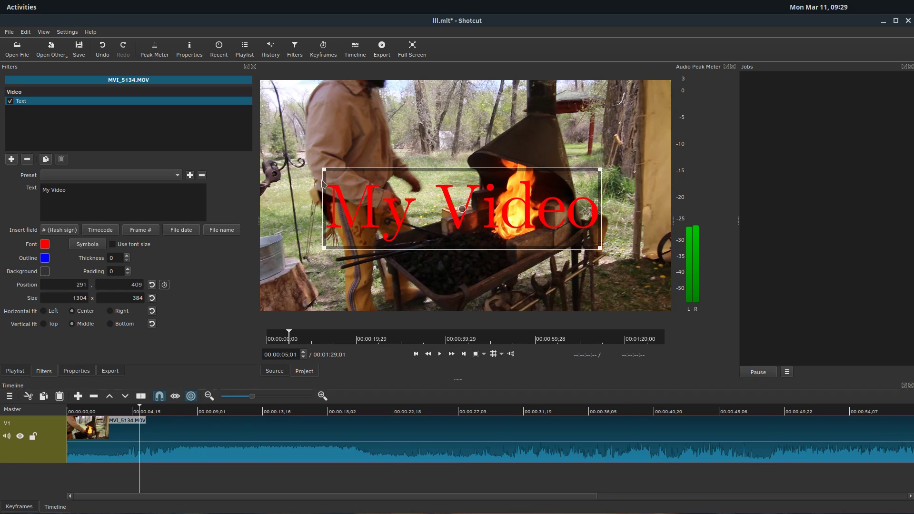
# Step: Apply the Slide In From Bottom preset to the title and preview it
pyautogui.click(46, 177)
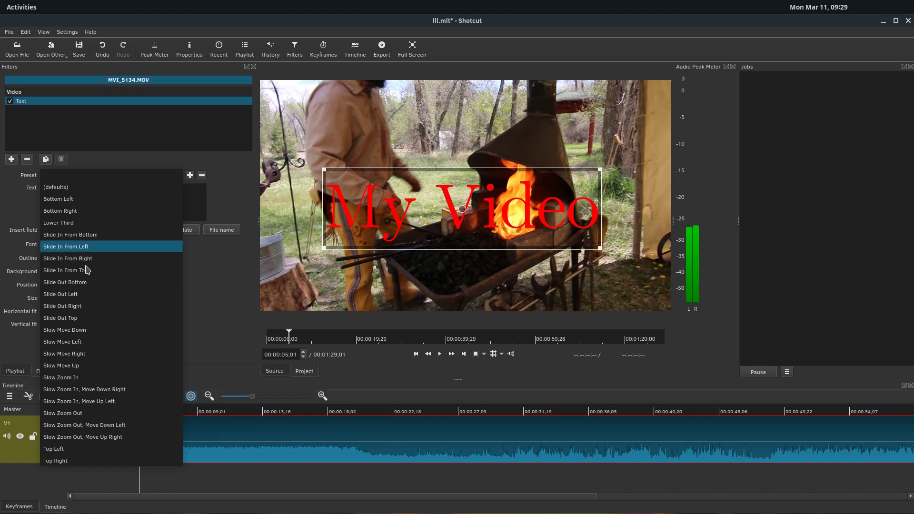
pyautogui.click(55, 235)
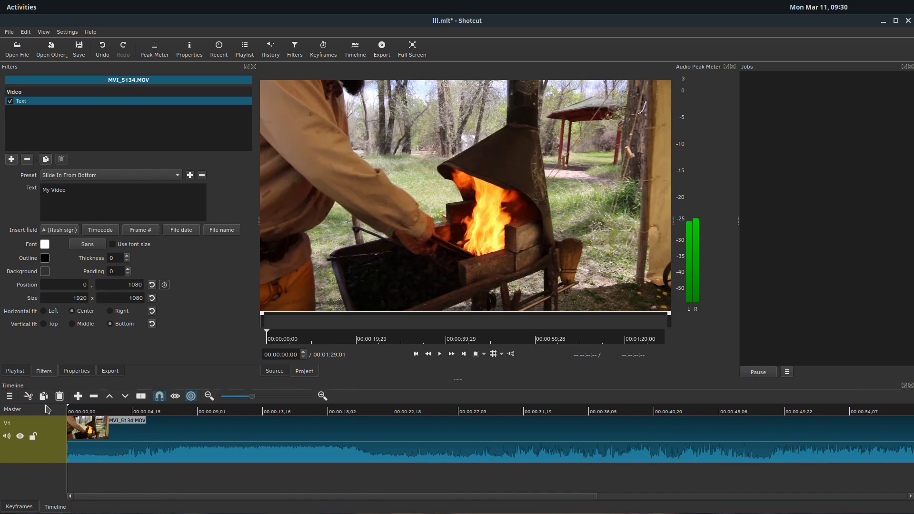
pyautogui.click(440, 353)
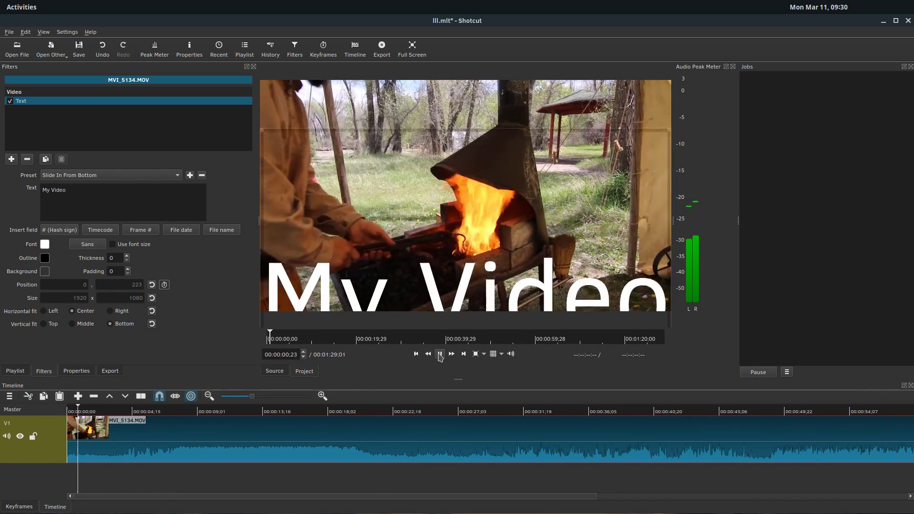
pyautogui.click(440, 354)
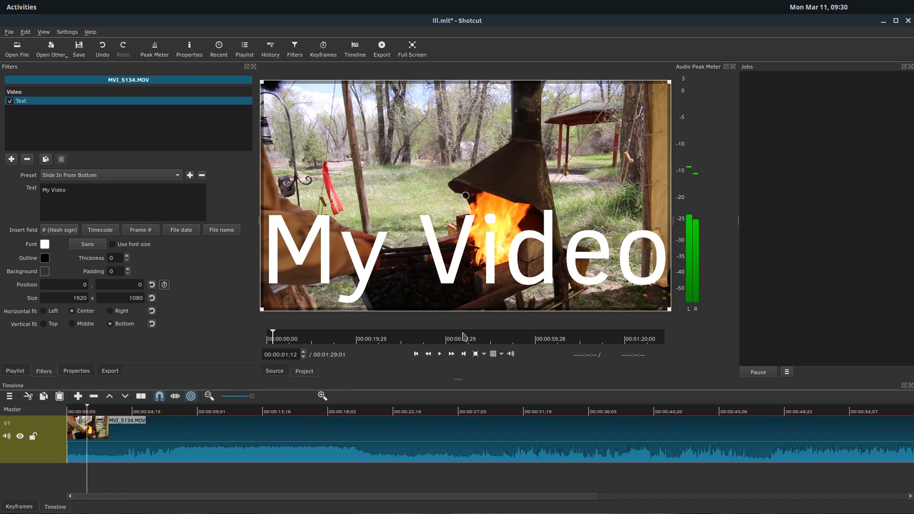
pyautogui.moveTo(88, 410); pyautogui.dragTo(65, 410)
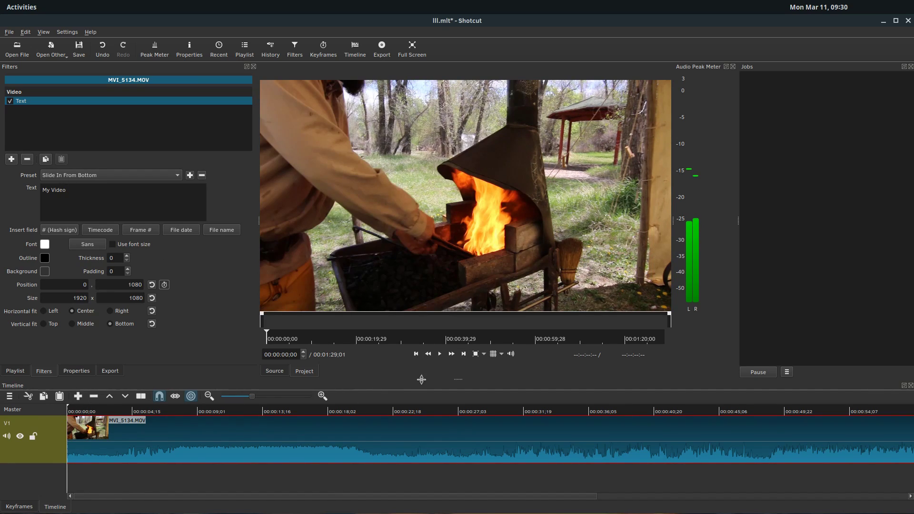
pyautogui.click(441, 354)
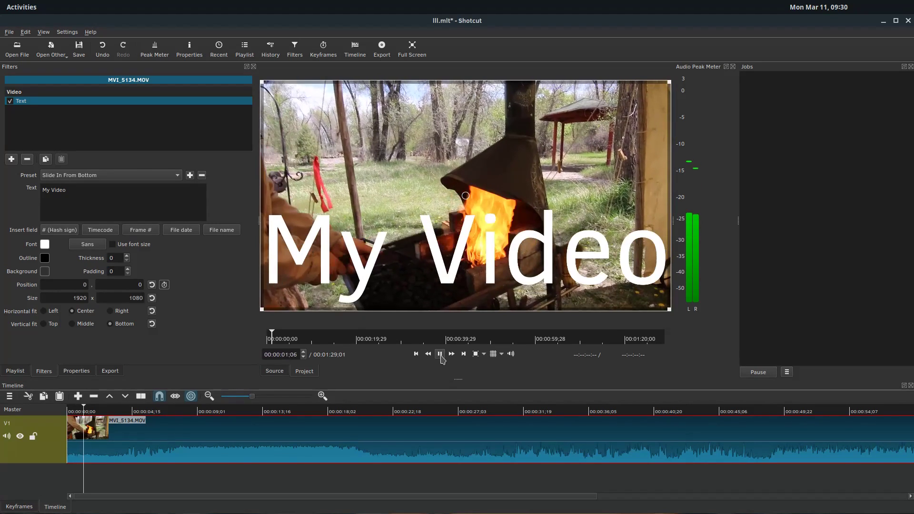
pyautogui.click(440, 354)
# Step: Switch the title to the Slide In From Left preset and preview the slide-in
pyautogui.click(102, 175)
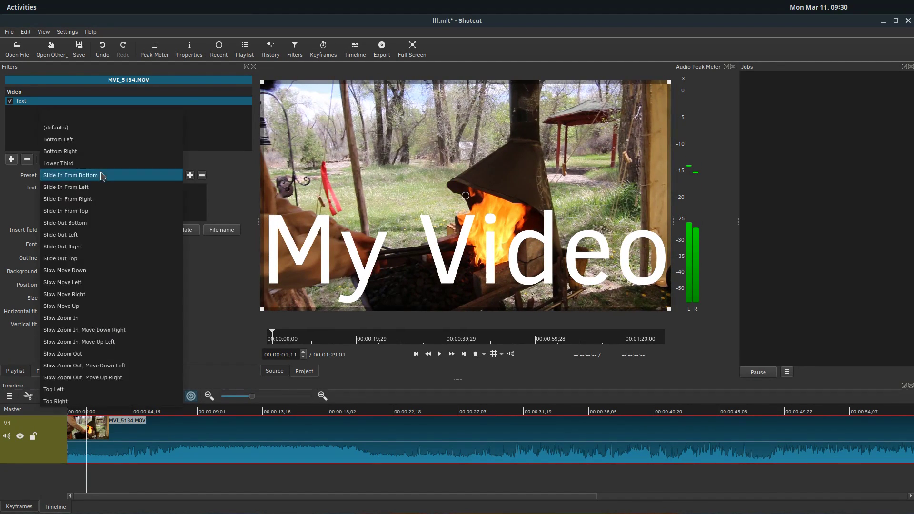
pyautogui.click(105, 179)
pyautogui.click(175, 176)
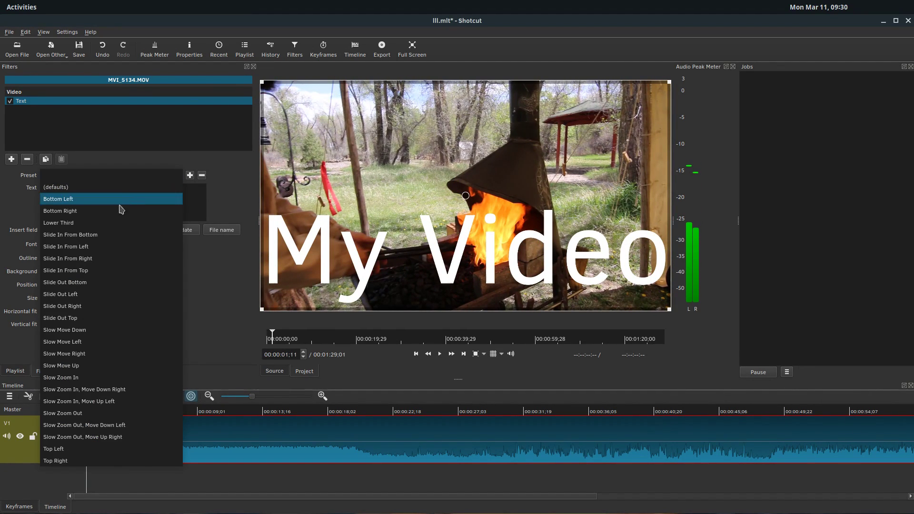
pyautogui.click(80, 247)
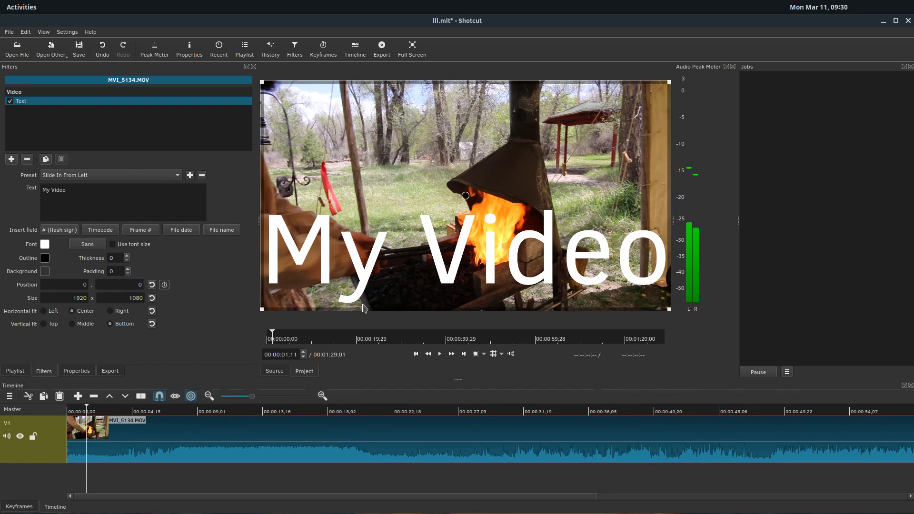
pyautogui.click(73, 411)
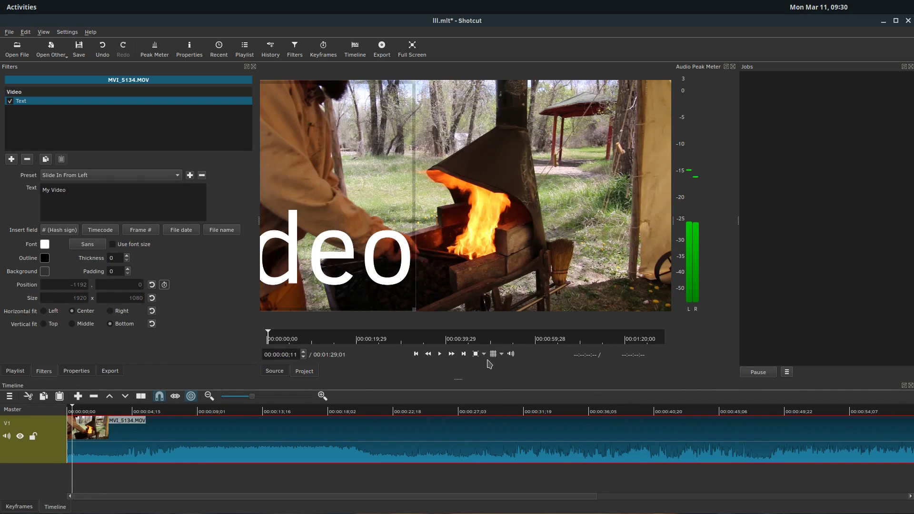
pyautogui.click(439, 355)
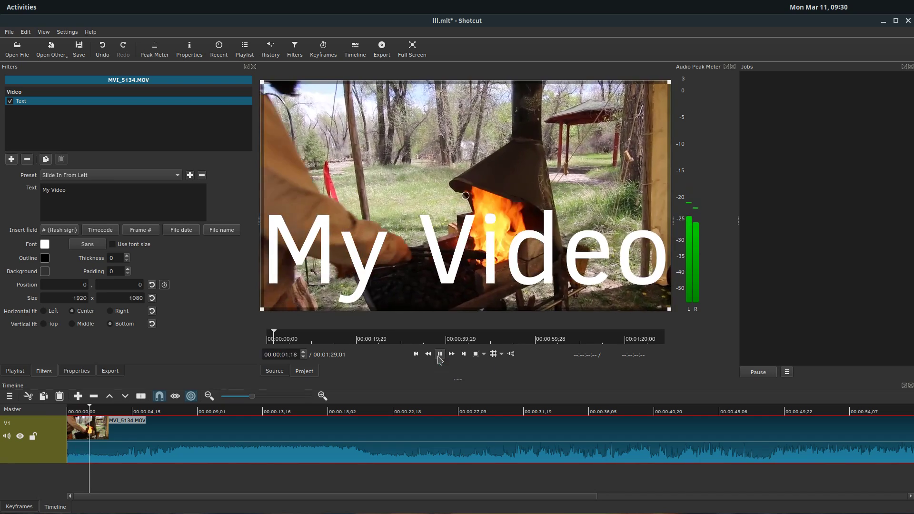
pyautogui.click(469, 234)
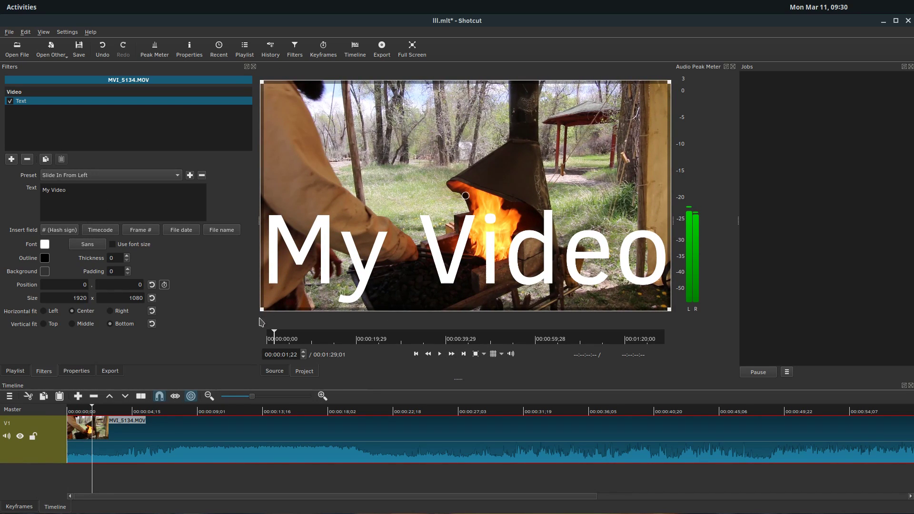
# Step: Stretch the text filter's slide-in keyframe to about 4 seconds, preview it, and return to Timeline
pyautogui.click(15, 507)
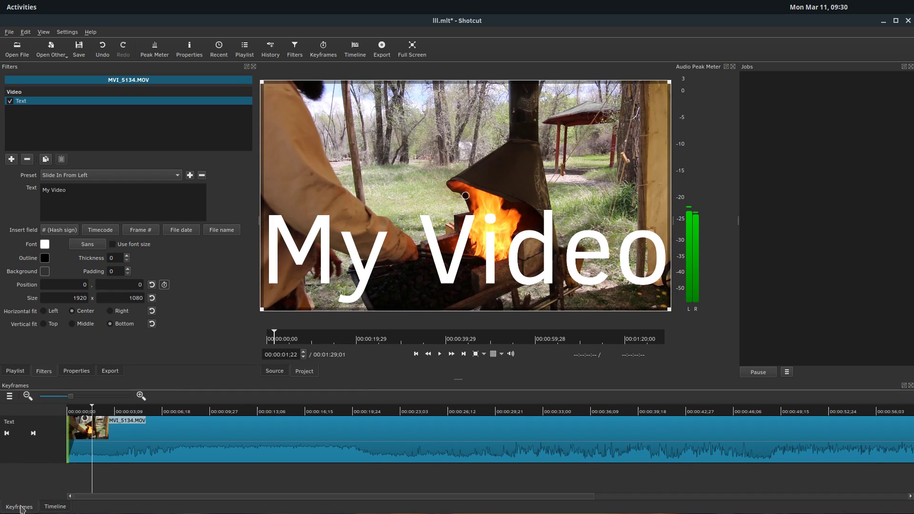
pyautogui.moveTo(92, 412); pyautogui.dragTo(30, 415)
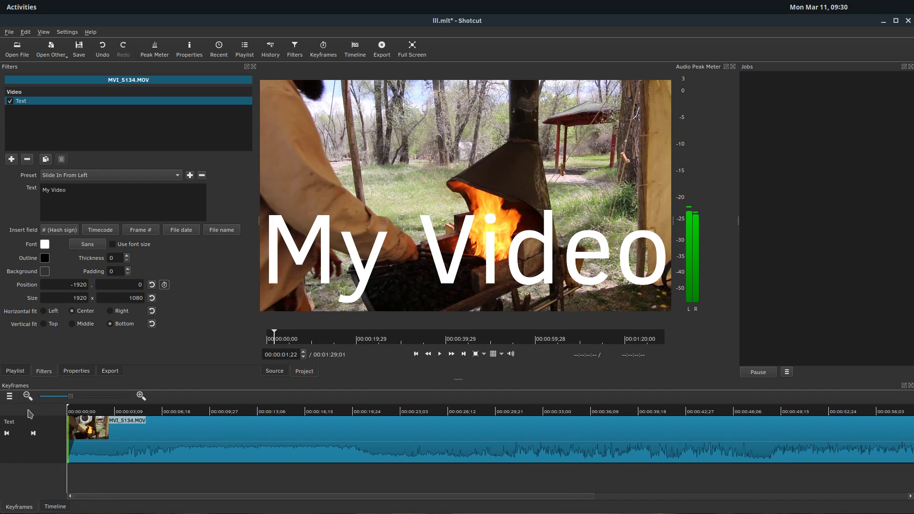
pyautogui.click(439, 354)
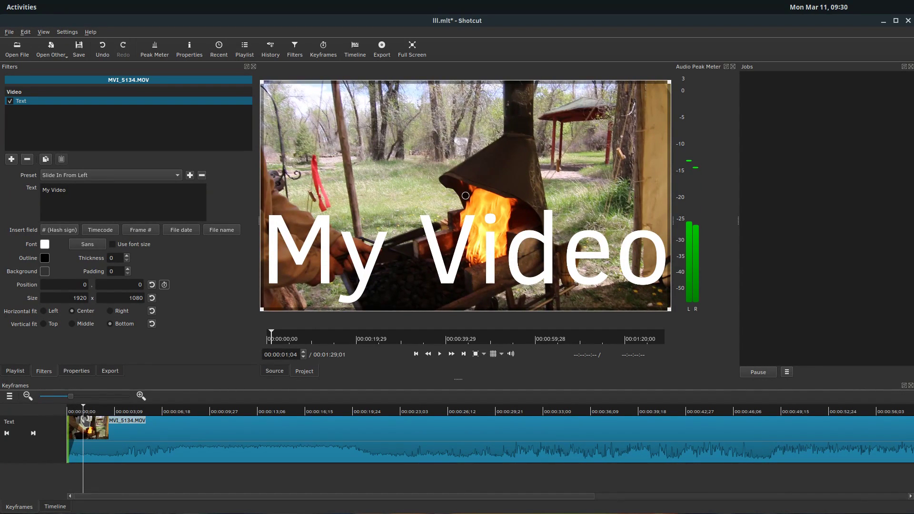
pyautogui.moveTo(83, 419)
pyautogui.mouseDown()
pyautogui.moveTo(104, 419)
pyautogui.moveTo(88, 415)
pyautogui.mouseUp()
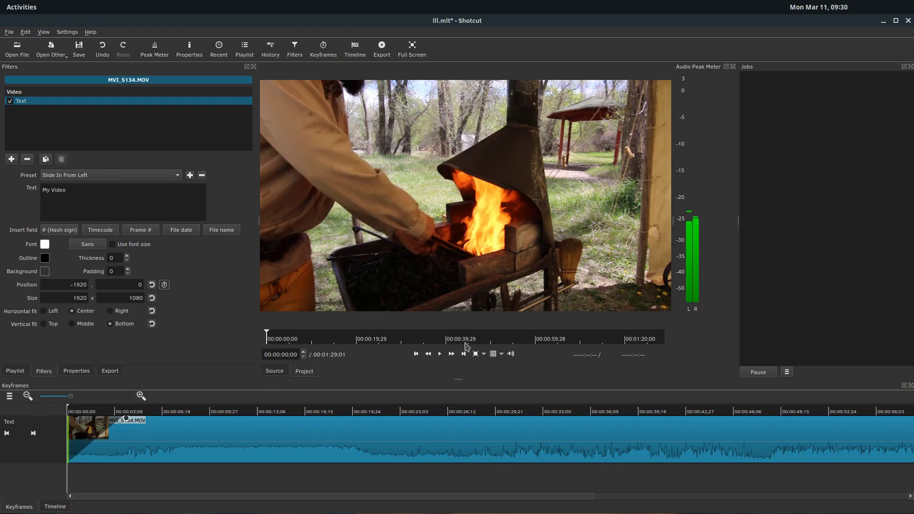
pyautogui.click(440, 354)
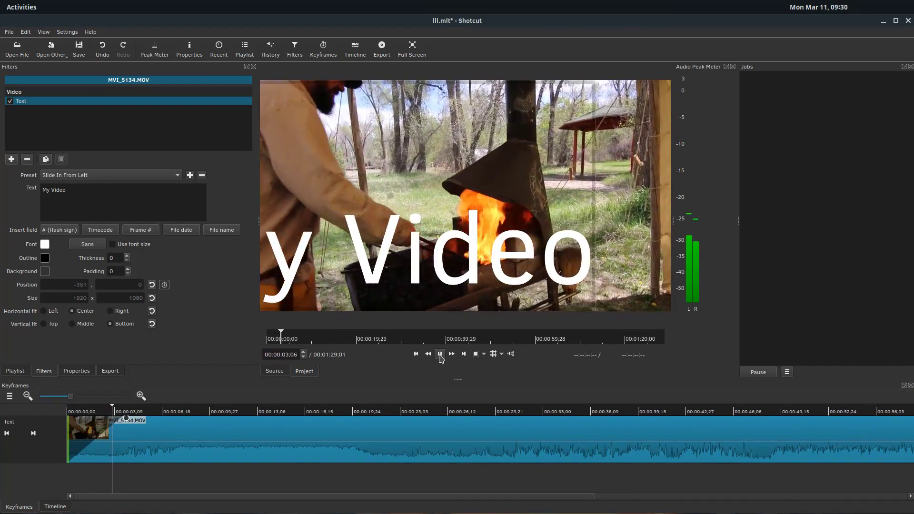
pyautogui.click(440, 355)
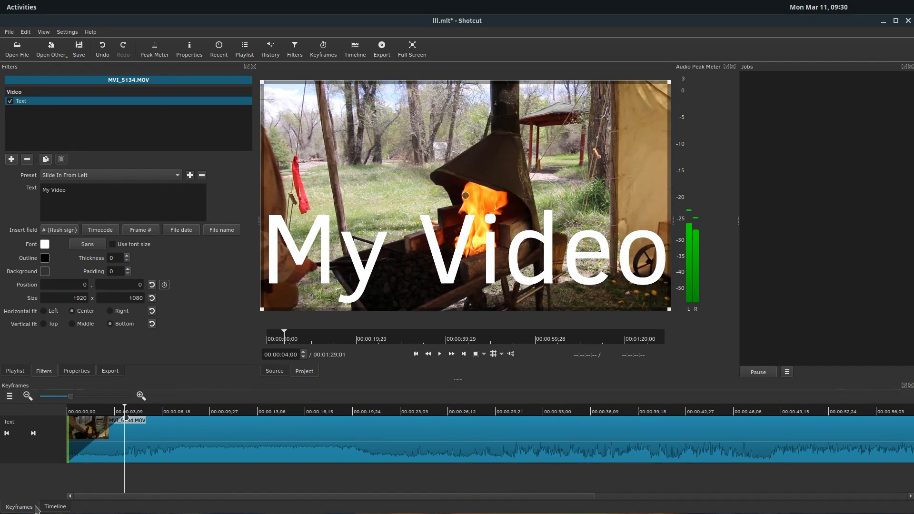
pyautogui.click(55, 507)
pyautogui.click(19, 506)
# Step: Create a solid black (#FF000000) colour clip with Other > Color
pyautogui.click(54, 507)
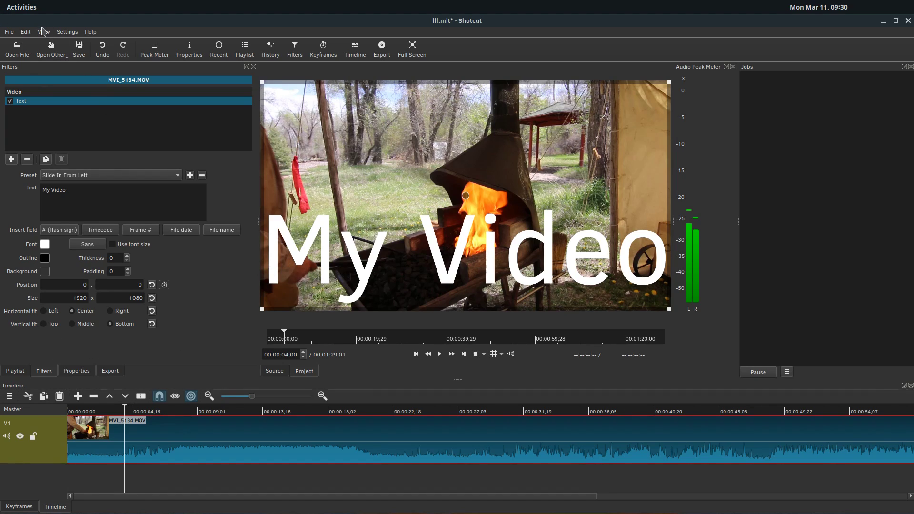
pyautogui.click(58, 54)
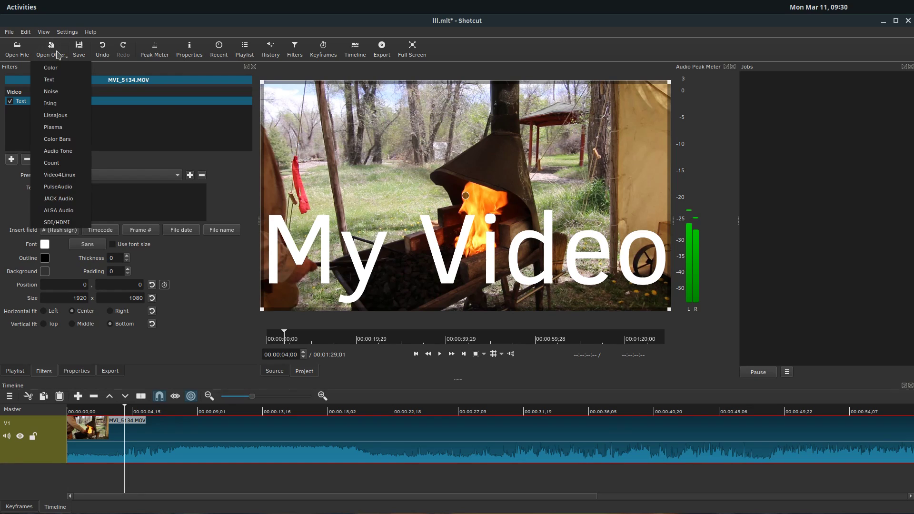
pyautogui.click(51, 67)
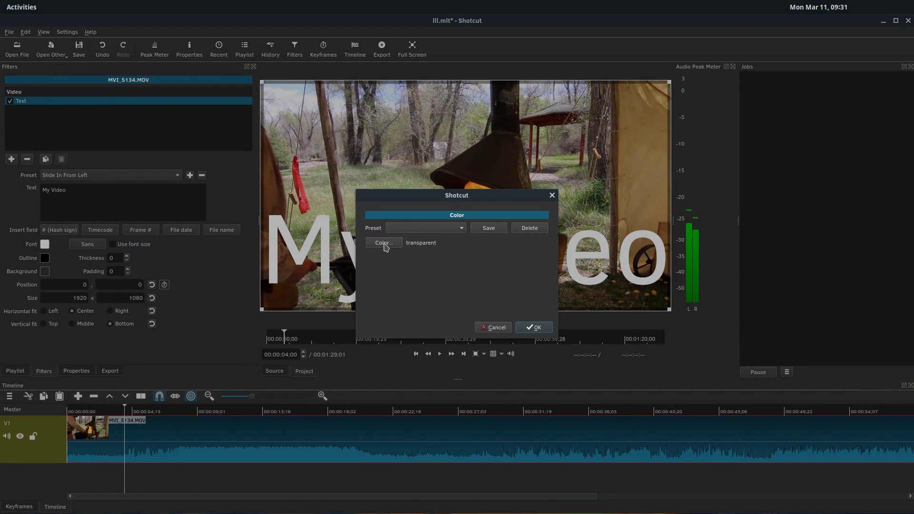
pyautogui.click(382, 244)
pyautogui.click(703, 247)
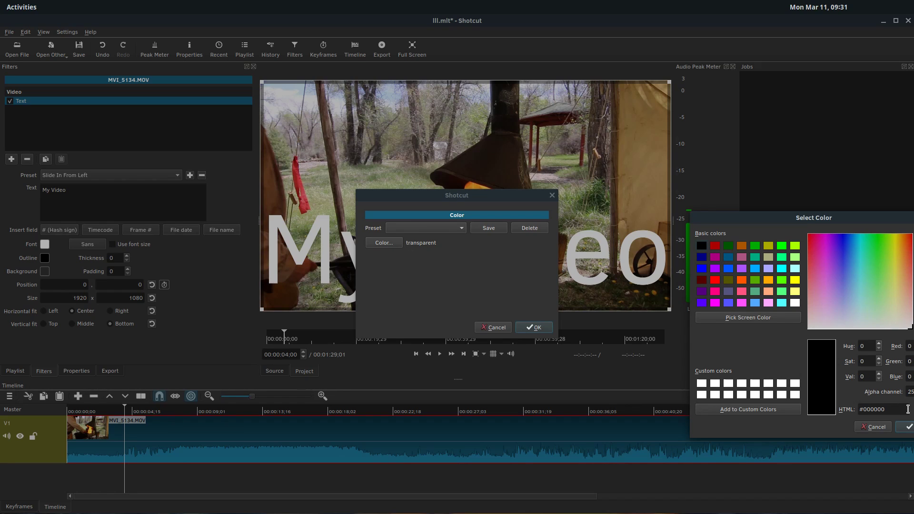
pyautogui.press('Return')
pyautogui.click(535, 327)
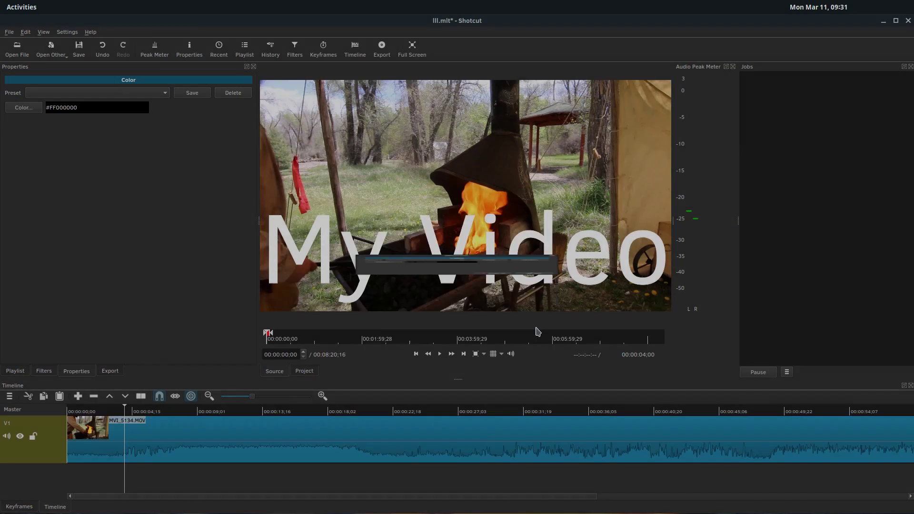
# Step: Add the 4-second black colour clip to the playlist and place it at the start of V1
pyautogui.click(14, 371)
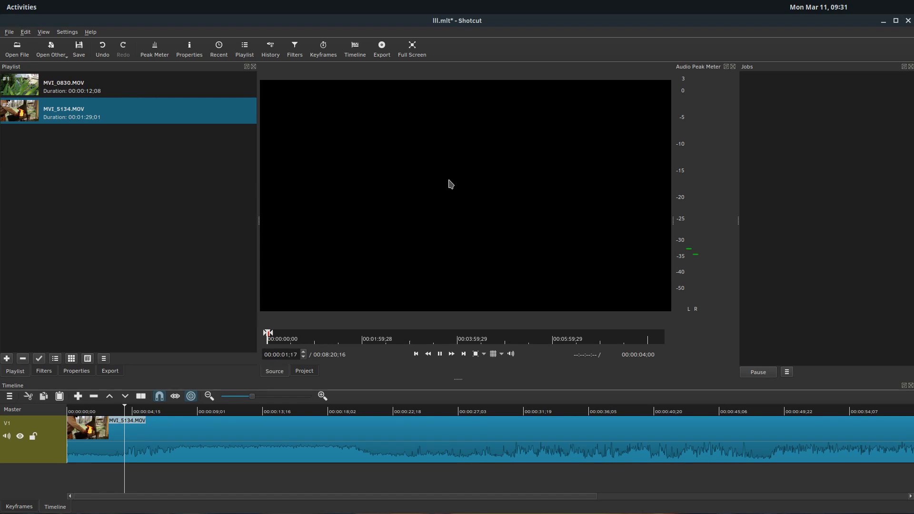
pyautogui.moveTo(449, 185); pyautogui.dragTo(109, 197)
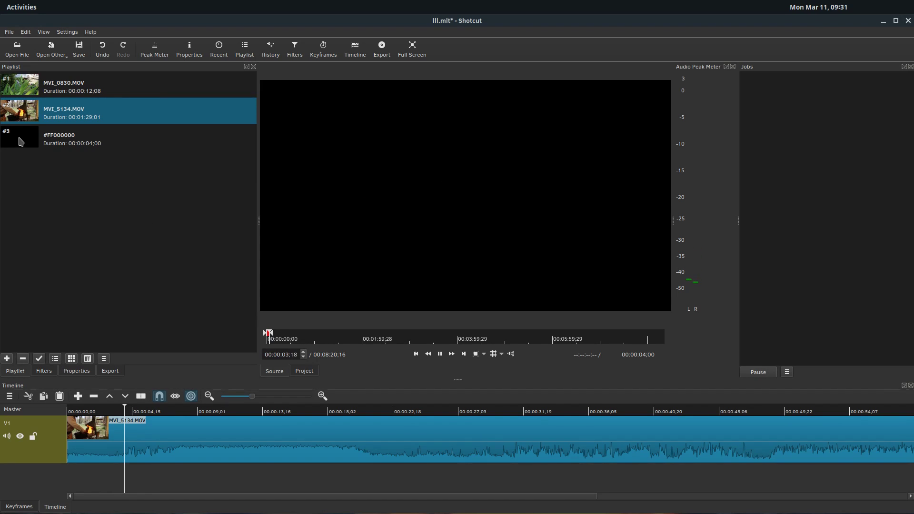
pyautogui.moveTo(20, 142); pyautogui.dragTo(126, 333)
pyautogui.moveTo(28, 139); pyautogui.dragTo(87, 439)
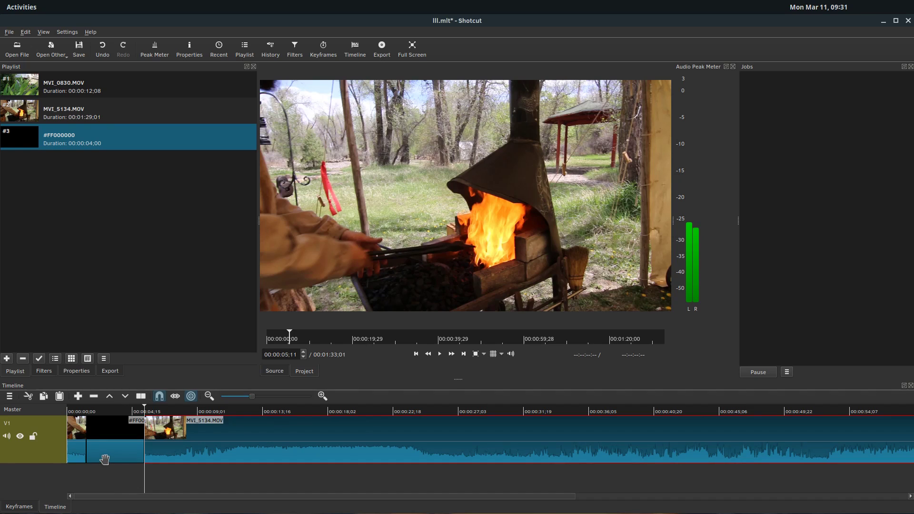
# Step: Delete the leftover sliver at the track start and preview the opening black clip
pyautogui.click(76, 433)
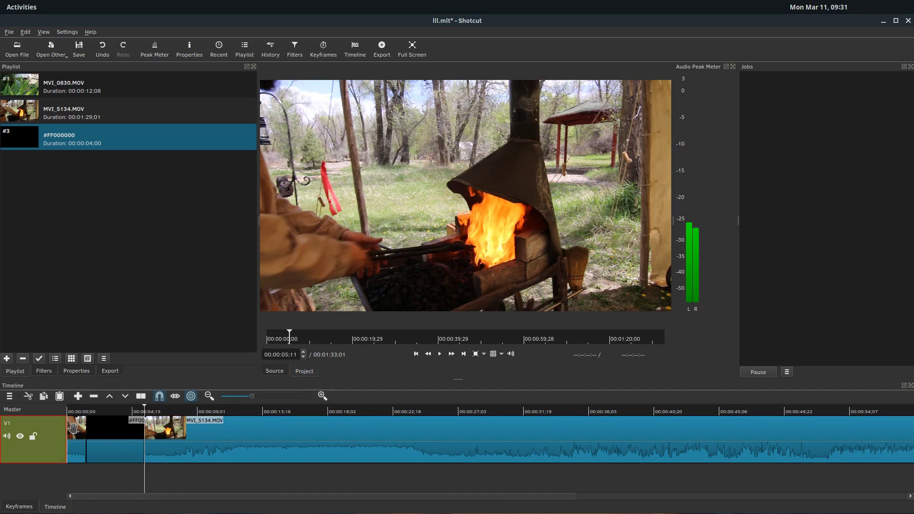
pyautogui.press('Delete')
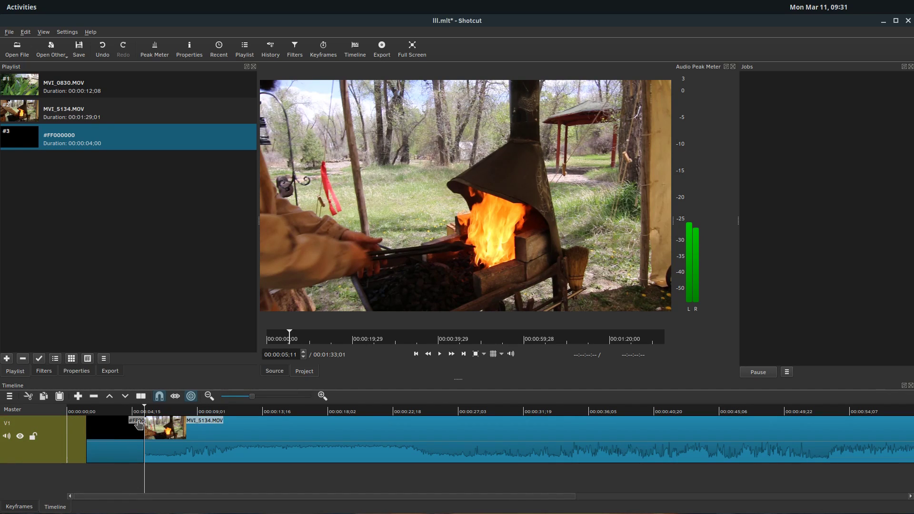
pyautogui.click(84, 410)
pyautogui.click(439, 354)
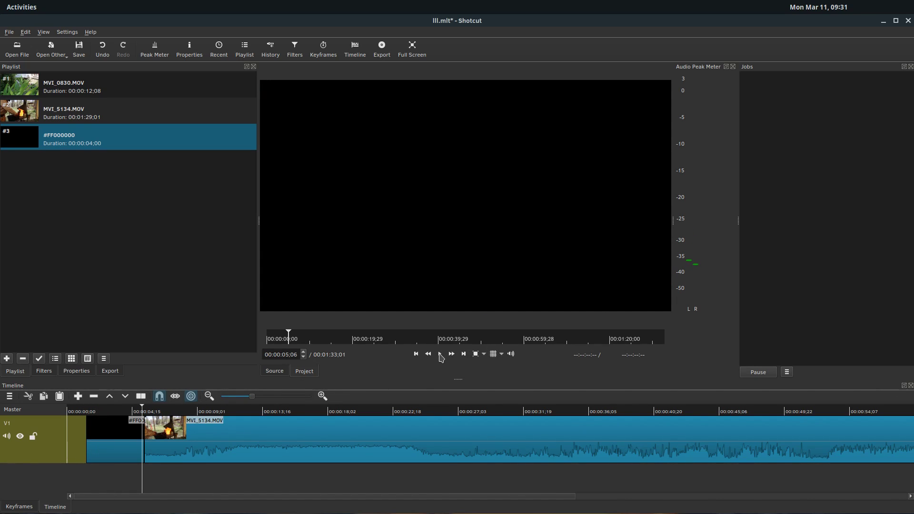
pyautogui.click(440, 354)
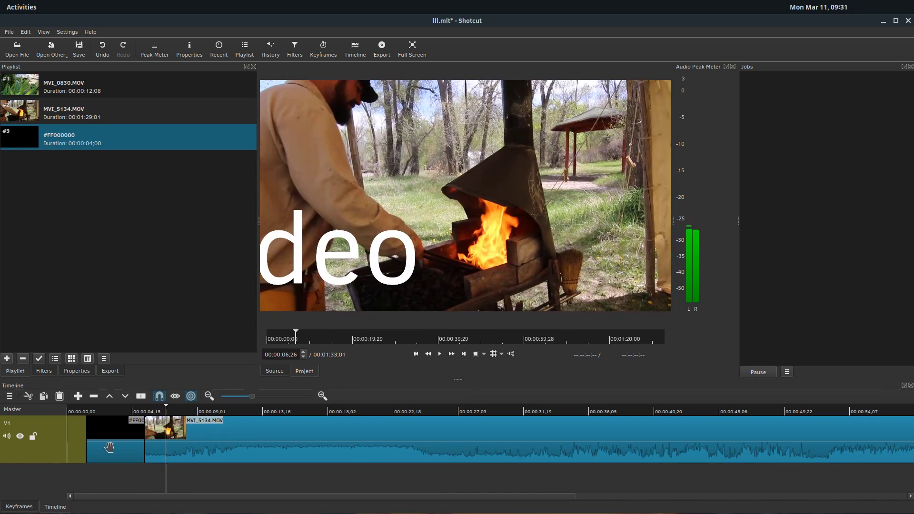
pyautogui.click(113, 418)
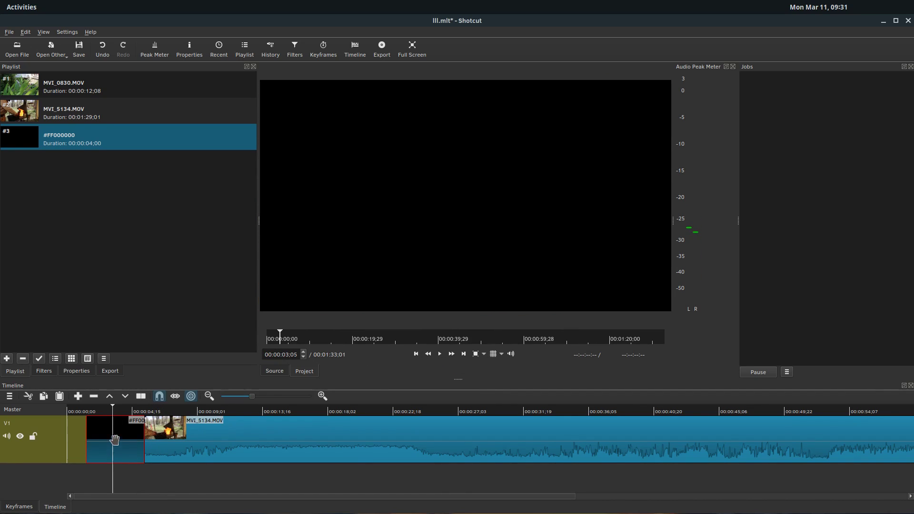
# Step: Add a Text filter with a running timecode to the black clip, then compare with MVI_5134.MOV's filters
pyautogui.click(44, 371)
pyautogui.click(10, 153)
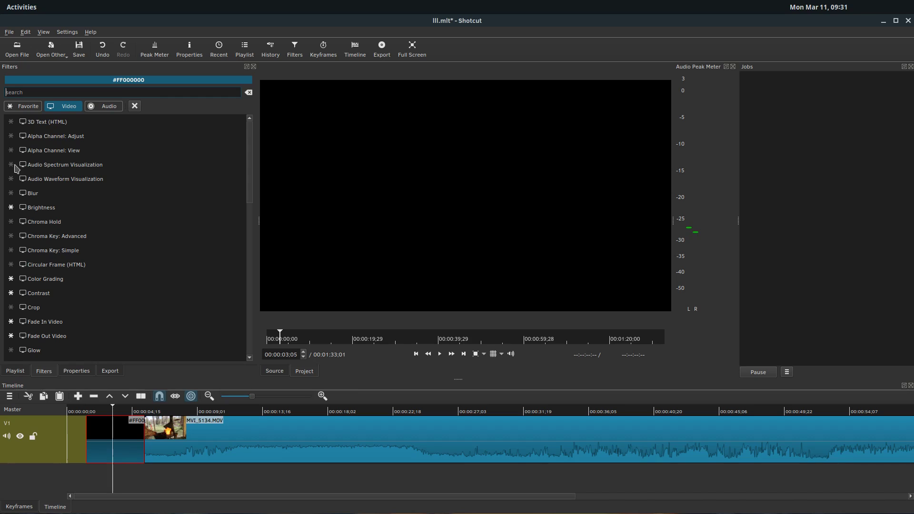
pyautogui.scroll(-10, 59, 236)
pyautogui.scroll(-6, 59, 260)
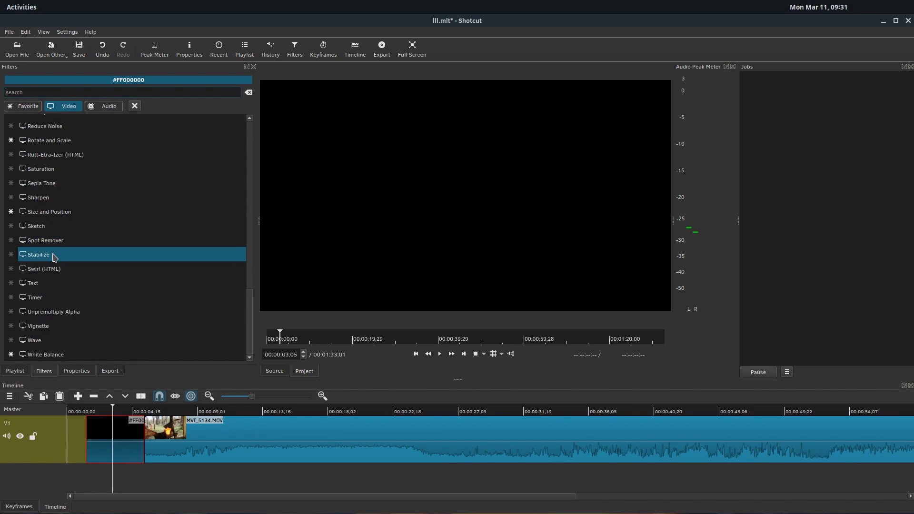
pyautogui.click(43, 286)
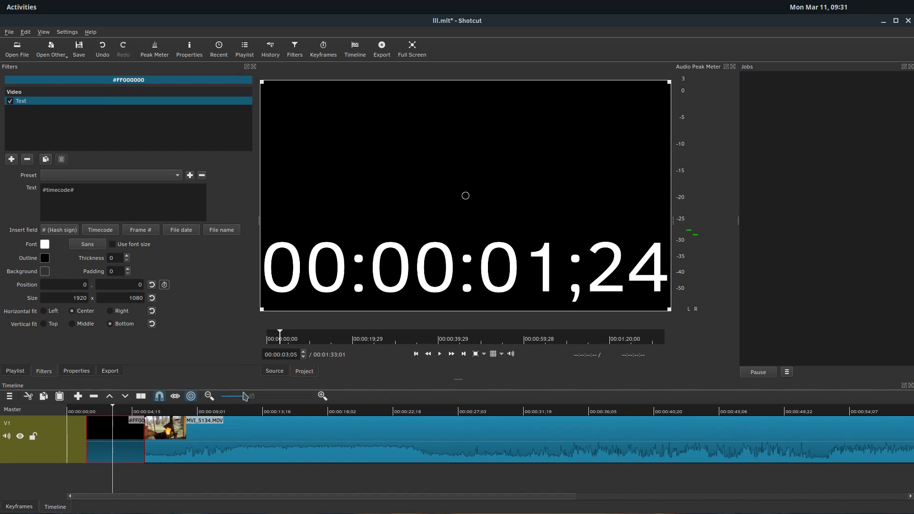
pyautogui.click(170, 431)
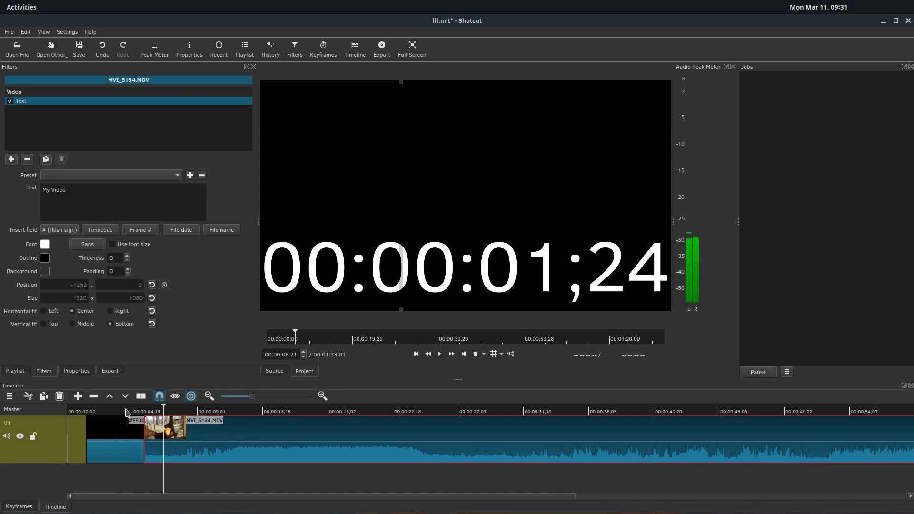
pyautogui.click(119, 431)
# Step: Delete the black clip from V1 and start a new text clip reading 'This is my video.'
pyautogui.press('Delete')
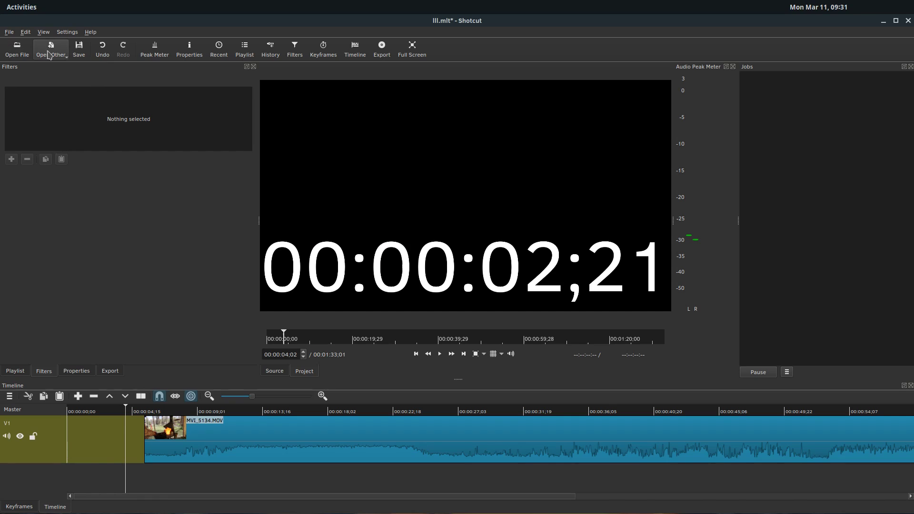
pyautogui.click(65, 55)
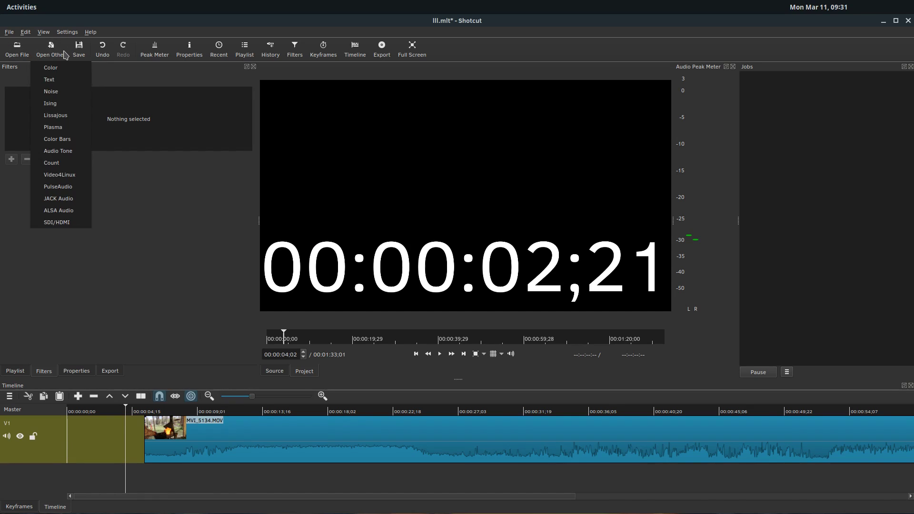
pyautogui.click(50, 80)
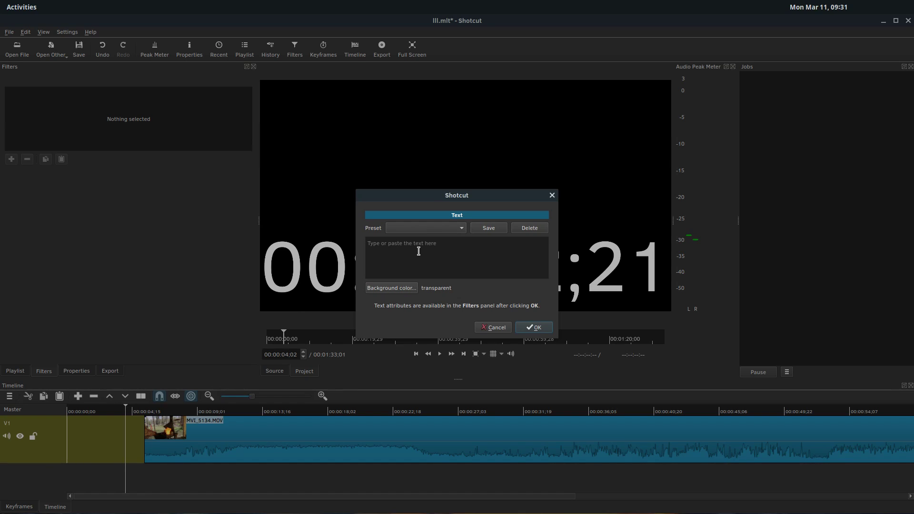
pyautogui.write('This is my video.')
# Step: Give the text clip a dark blue #00007f background and create it
pyautogui.click(392, 288)
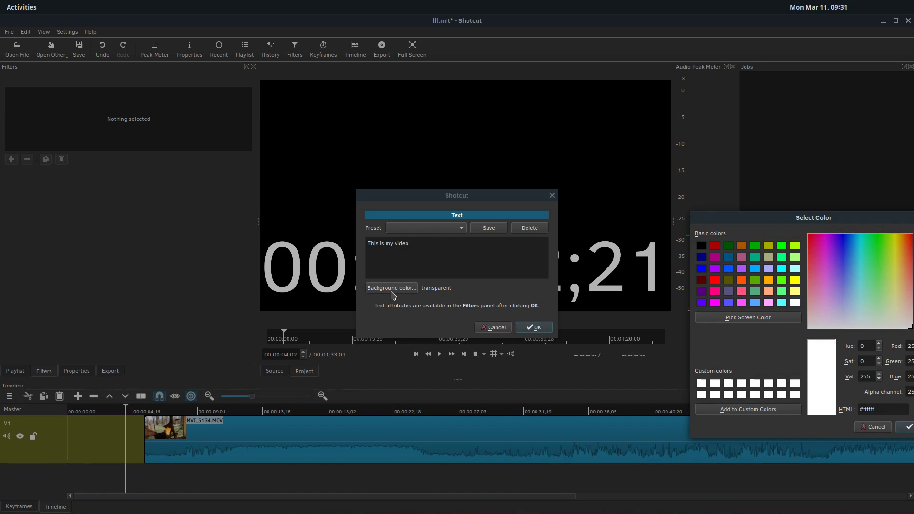
pyautogui.click(703, 257)
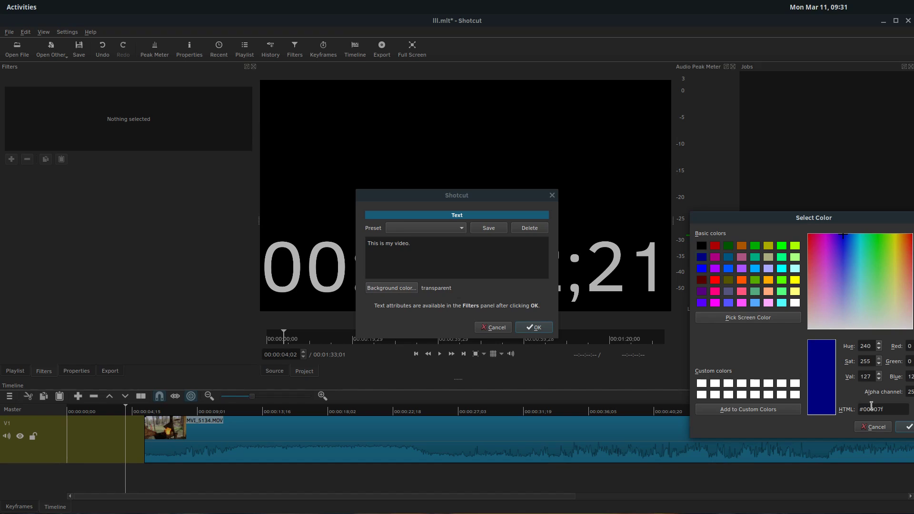
pyautogui.click(908, 427)
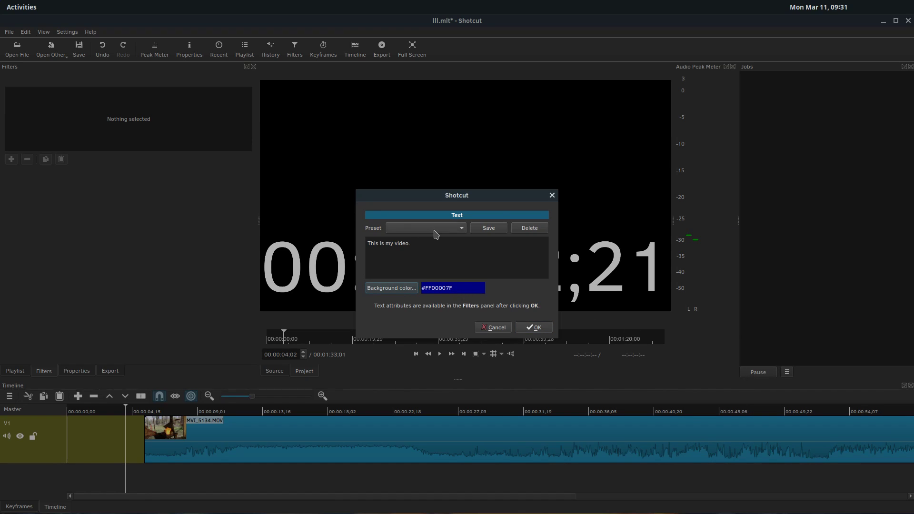
pyautogui.click(535, 328)
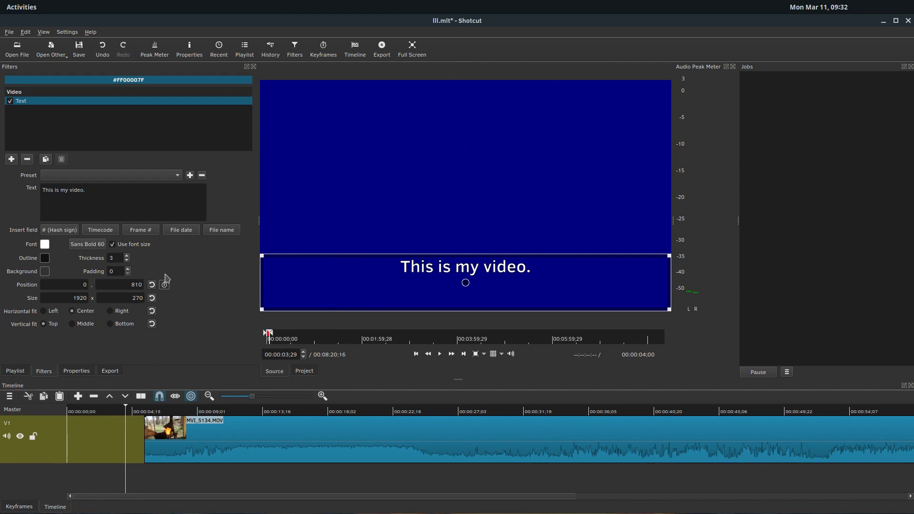
# Step: Add the blue title clip to the playlist and insert it at the start of V1
pyautogui.click(15, 371)
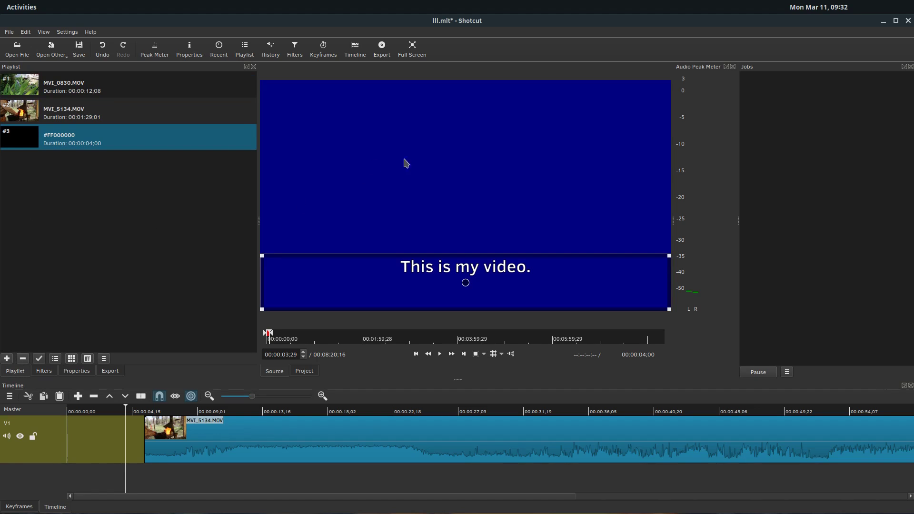
pyautogui.moveTo(528, 147); pyautogui.dragTo(56, 201)
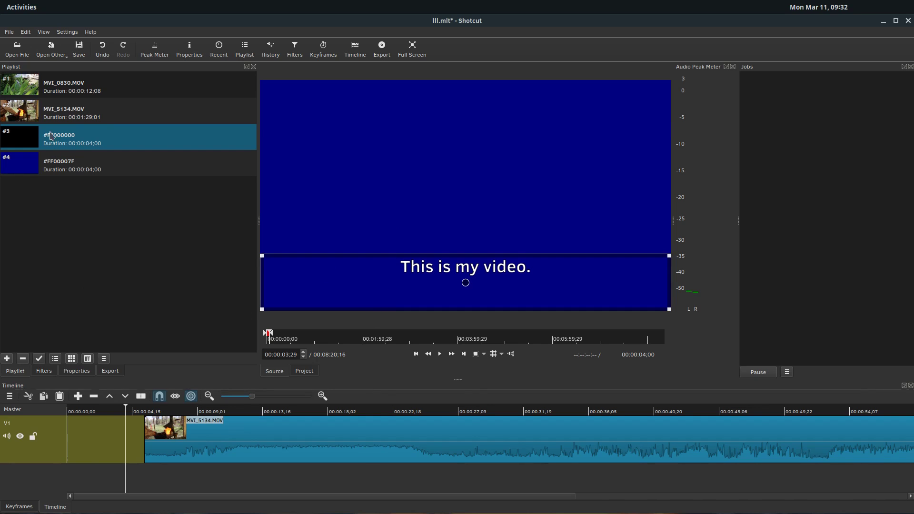
pyautogui.doubleClick(43, 113)
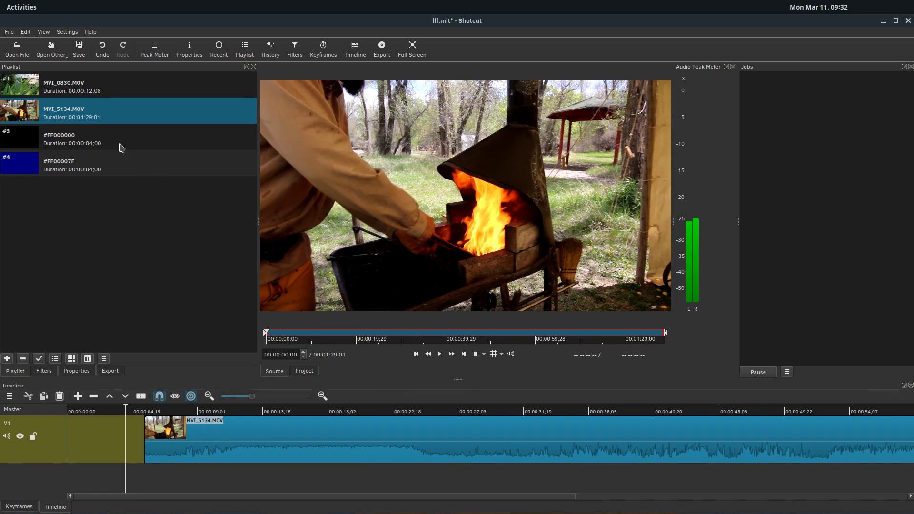
pyautogui.doubleClick(76, 162)
pyautogui.moveTo(414, 176); pyautogui.dragTo(86, 447)
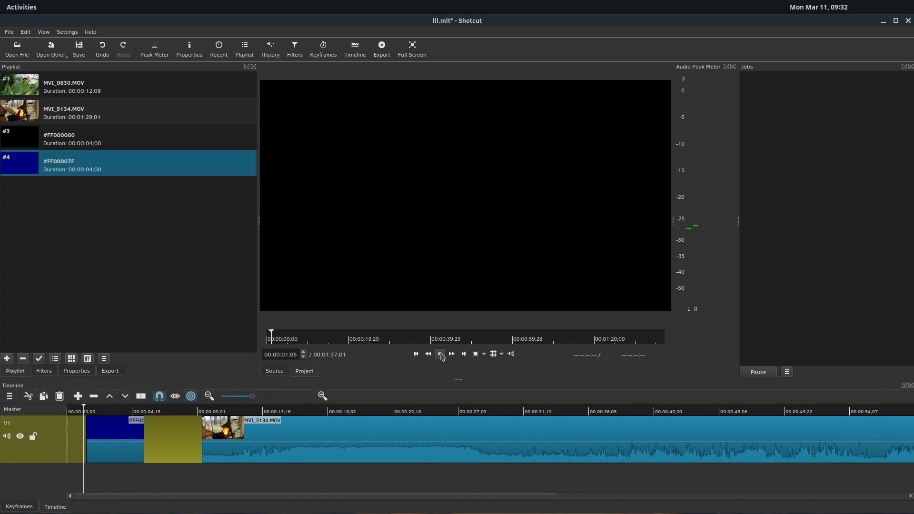
# Step: Play the timeline opening, then put the playhead on the forge clip
pyautogui.click(440, 354)
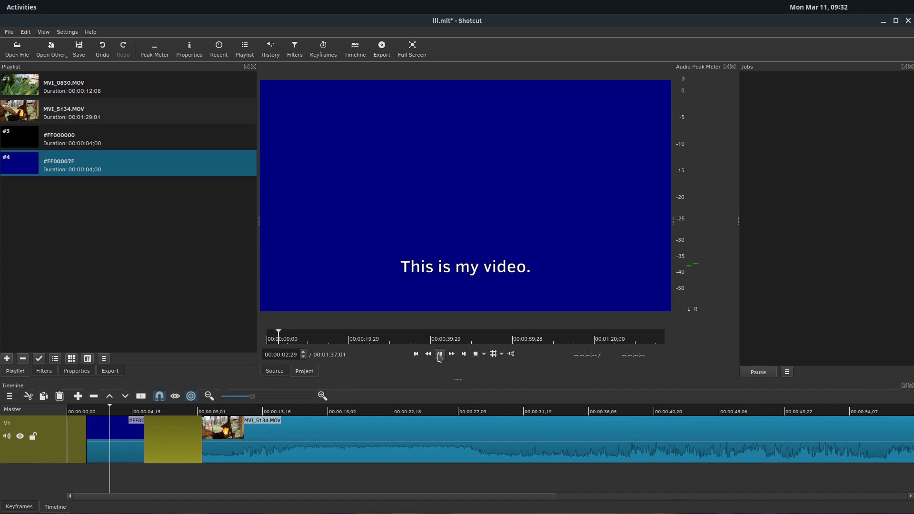
pyautogui.click(439, 354)
pyautogui.click(167, 411)
pyautogui.click(225, 412)
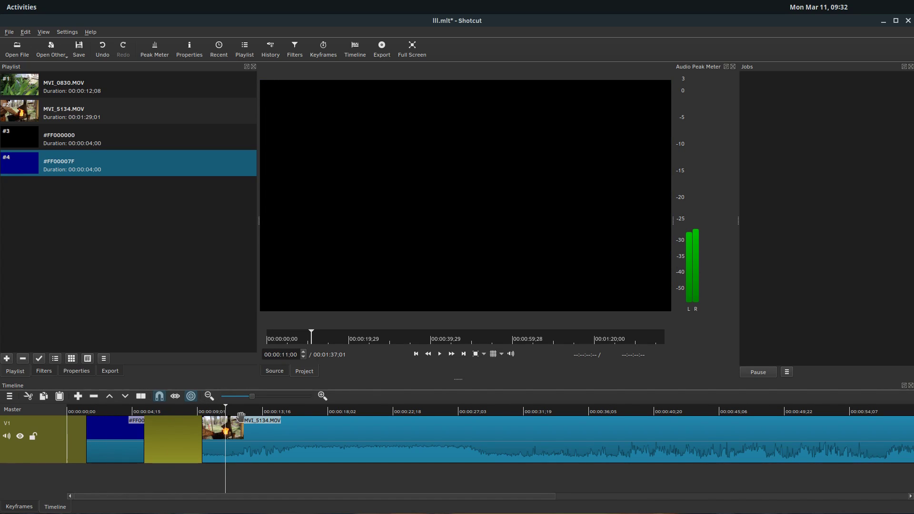
# Step: Overlap the blue title clip with MVI_5134.MOV on V1 to create a crossfade
pyautogui.moveTo(224, 452); pyautogui.dragTo(159, 434)
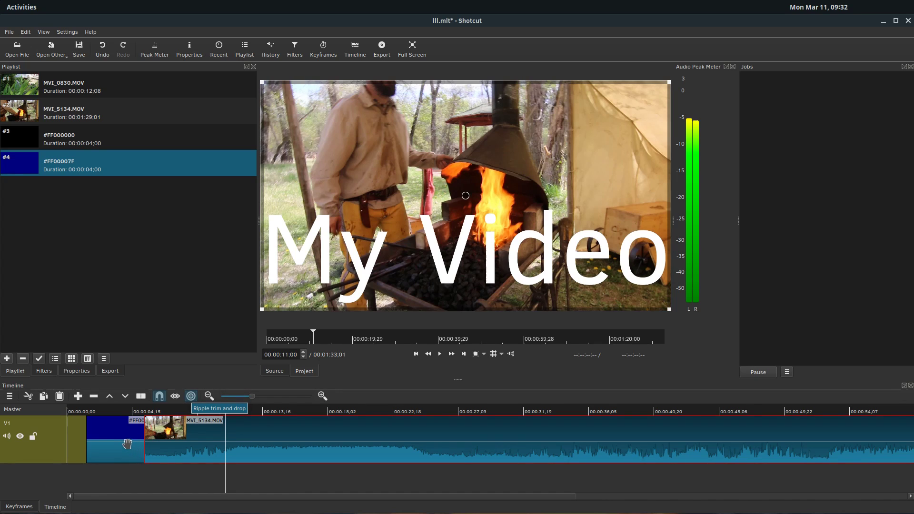
pyautogui.moveTo(119, 439); pyautogui.dragTo(173, 438)
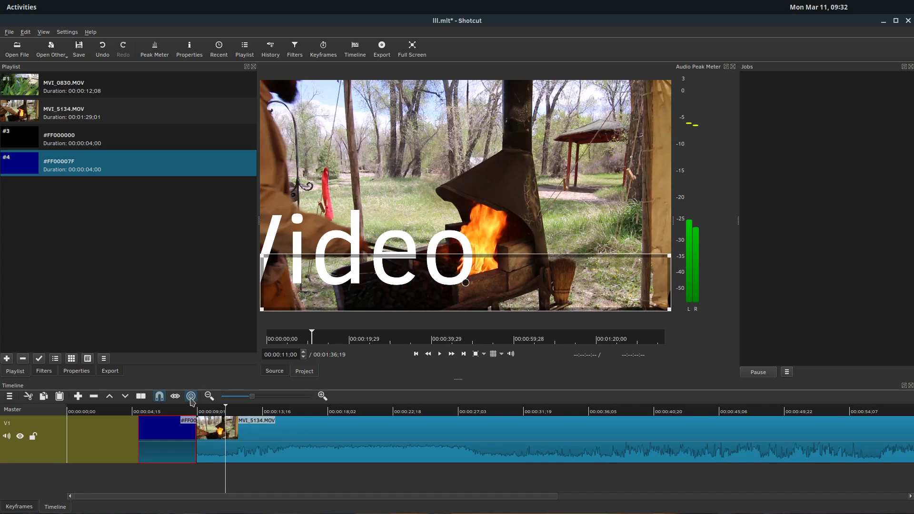
pyautogui.moveTo(152, 441); pyautogui.dragTo(173, 443)
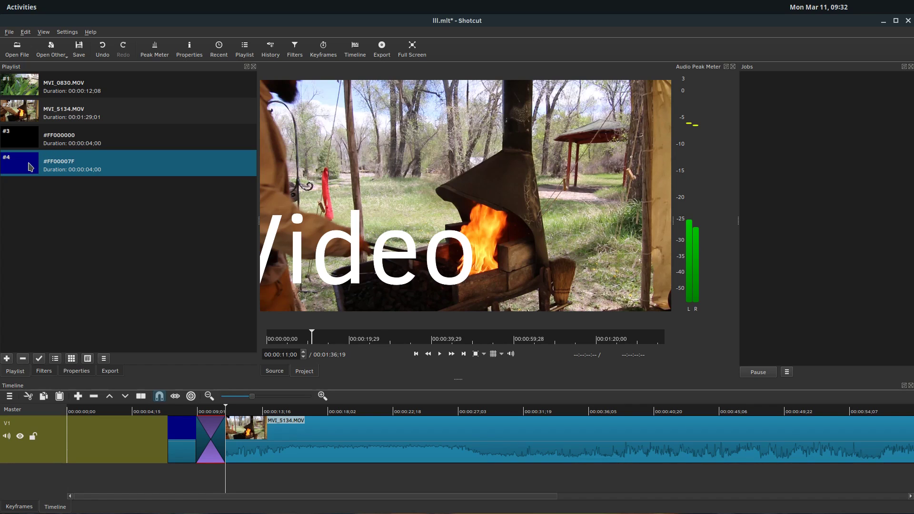
pyautogui.moveTo(30, 166)
pyautogui.mouseDown()
pyautogui.moveTo(253, 480)
pyautogui.moveTo(271, 443)
pyautogui.moveTo(19, 170)
pyautogui.mouseUp()
# Step: Play back the crossfade starting from the title clip
pyautogui.click(183, 428)
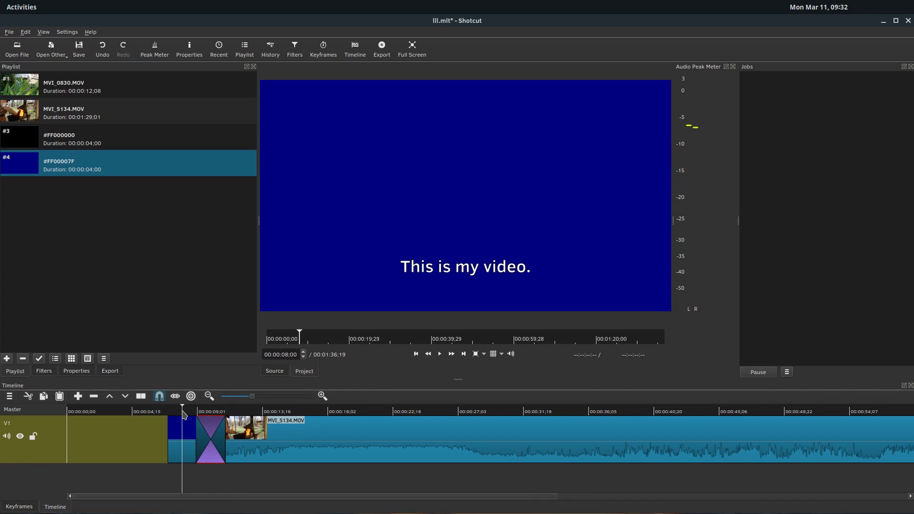
pyautogui.click(442, 355)
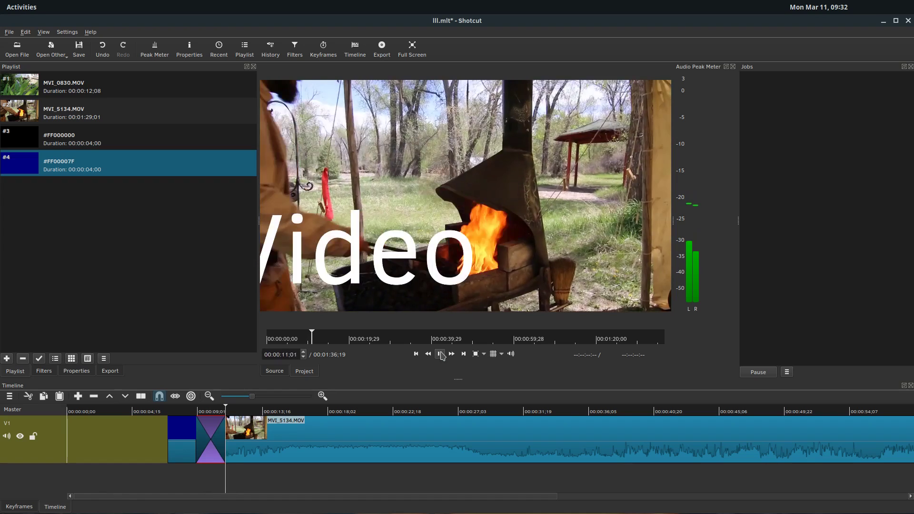
pyautogui.click(442, 355)
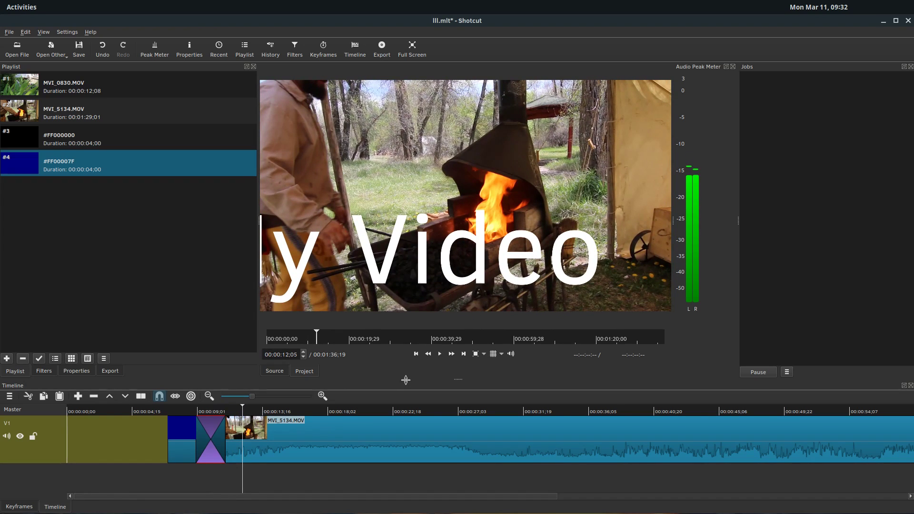